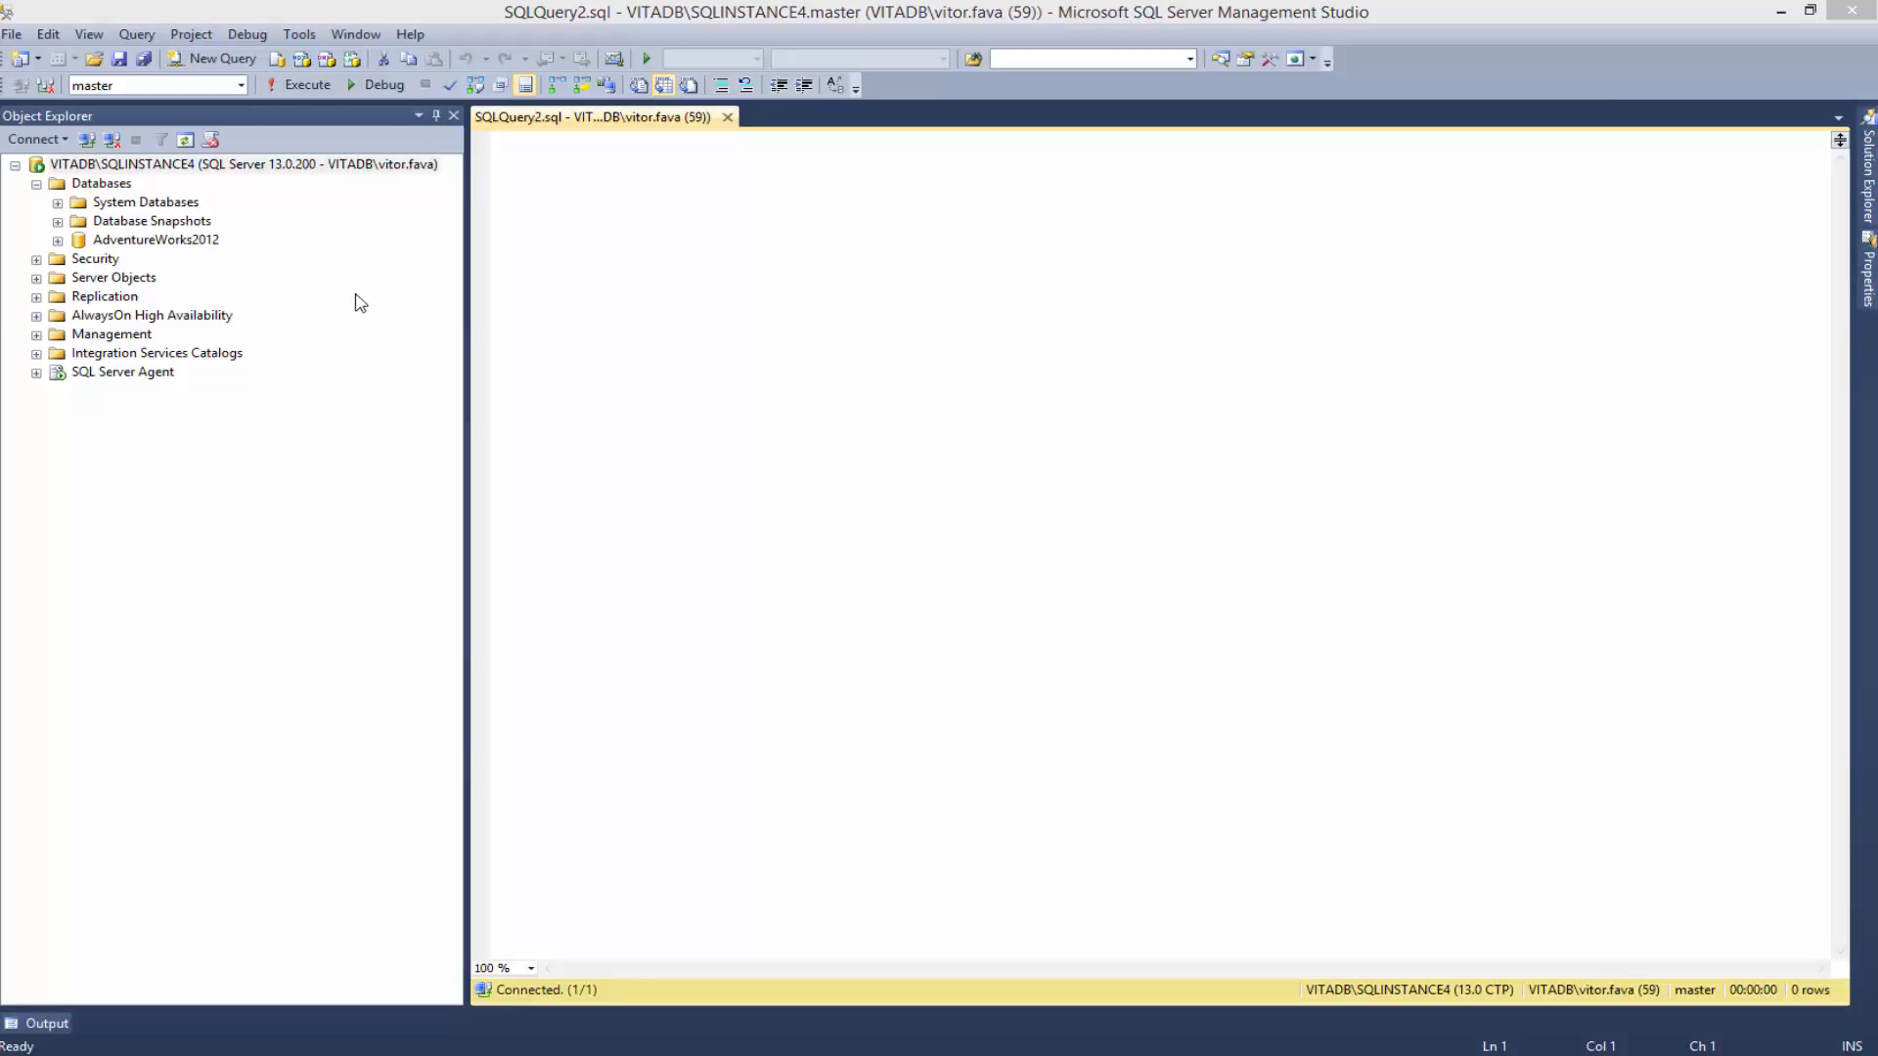
# Step: Expand SQL Server Agent and start a new alert in its Alerts folder
pyautogui.click(36, 373)
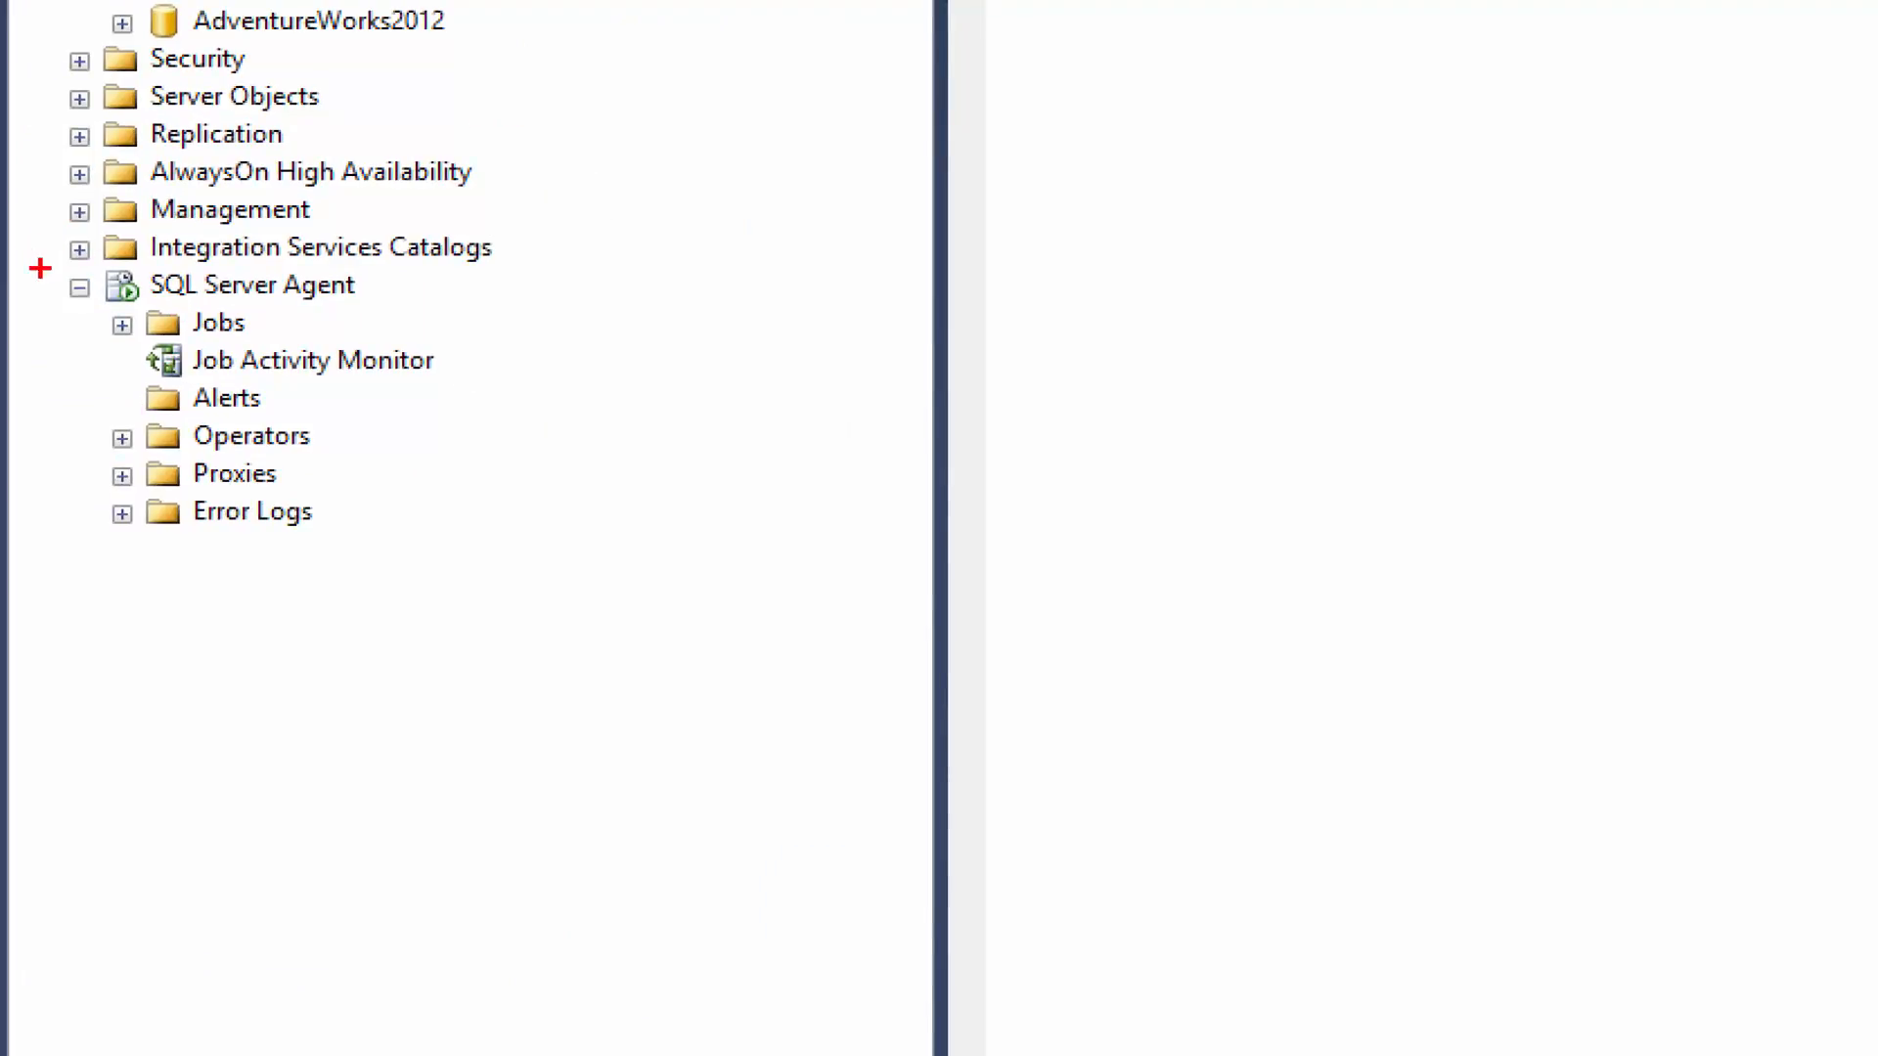
pyautogui.moveTo(49, 266)
pyautogui.mouseDown()
pyautogui.moveTo(378, 540)
pyautogui.moveTo(472, 583)
pyautogui.mouseUp()
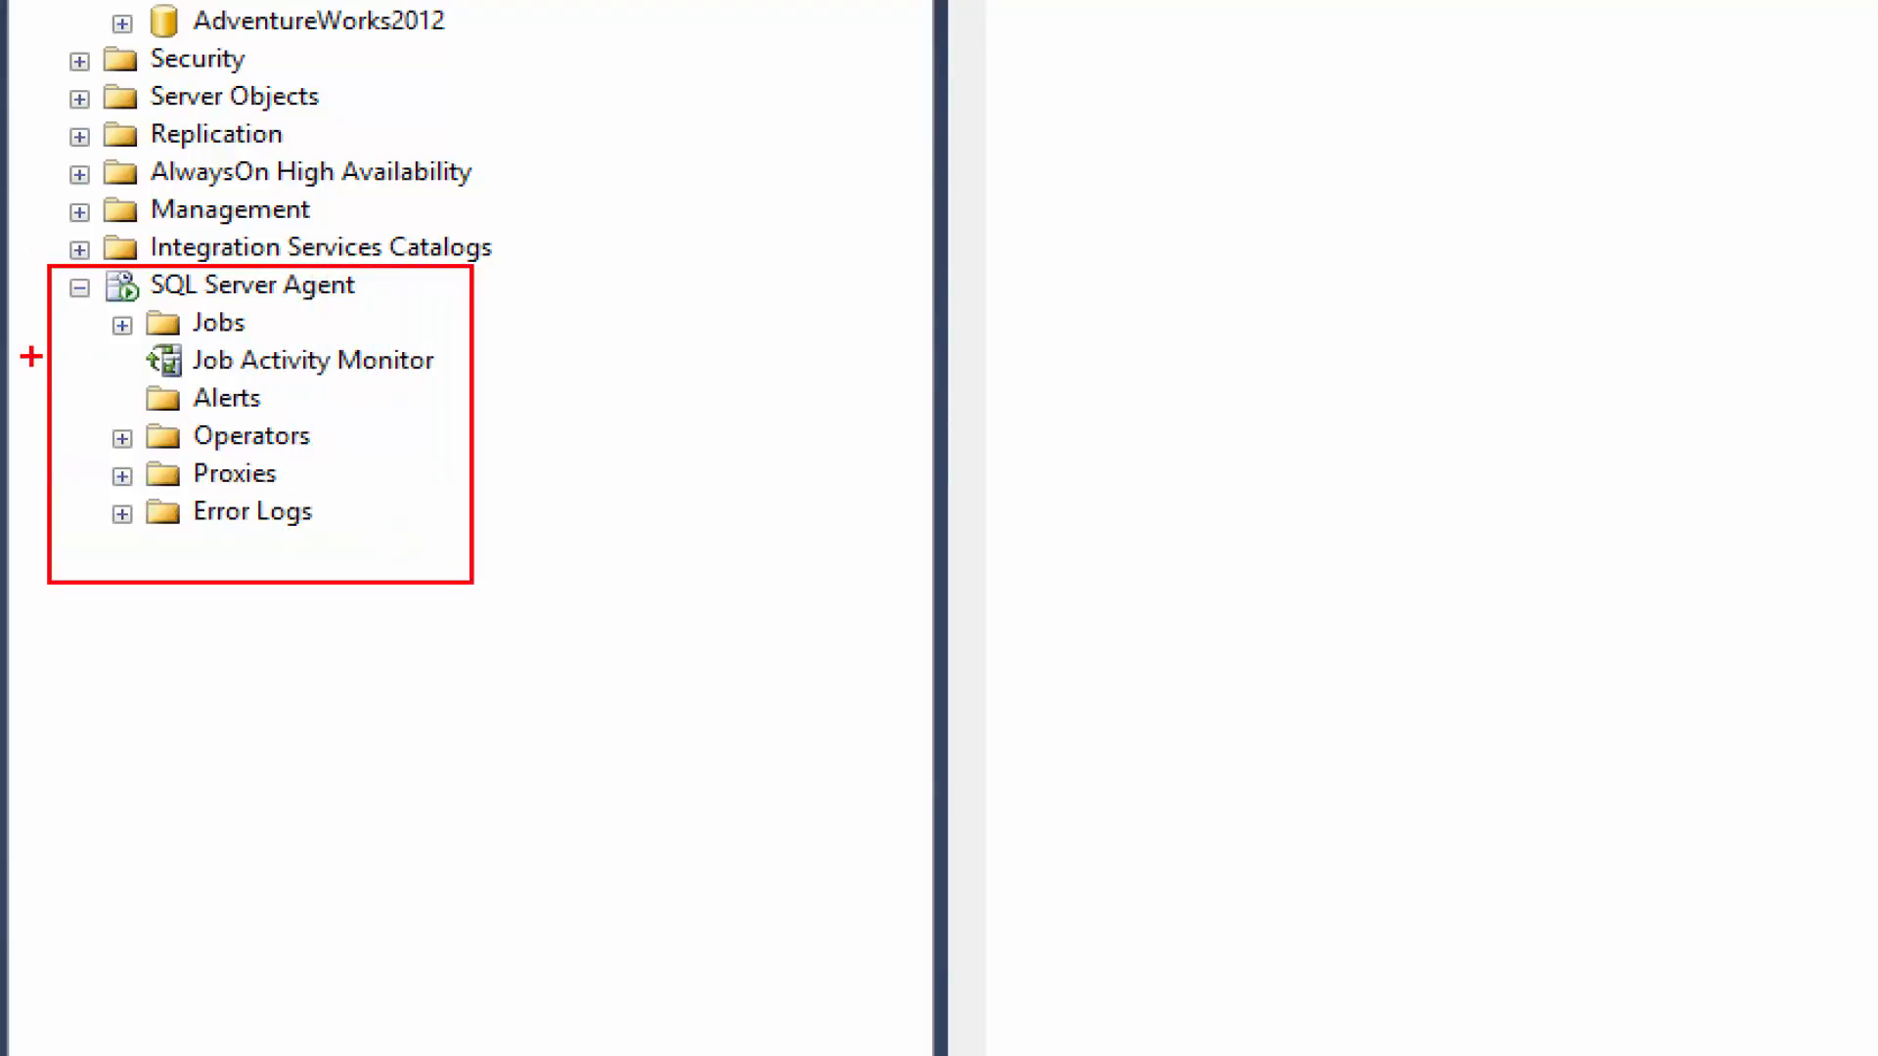
pyautogui.moveTo(127, 374)
pyautogui.mouseDown()
pyautogui.moveTo(299, 436)
pyautogui.moveTo(314, 424)
pyautogui.mouseUp()
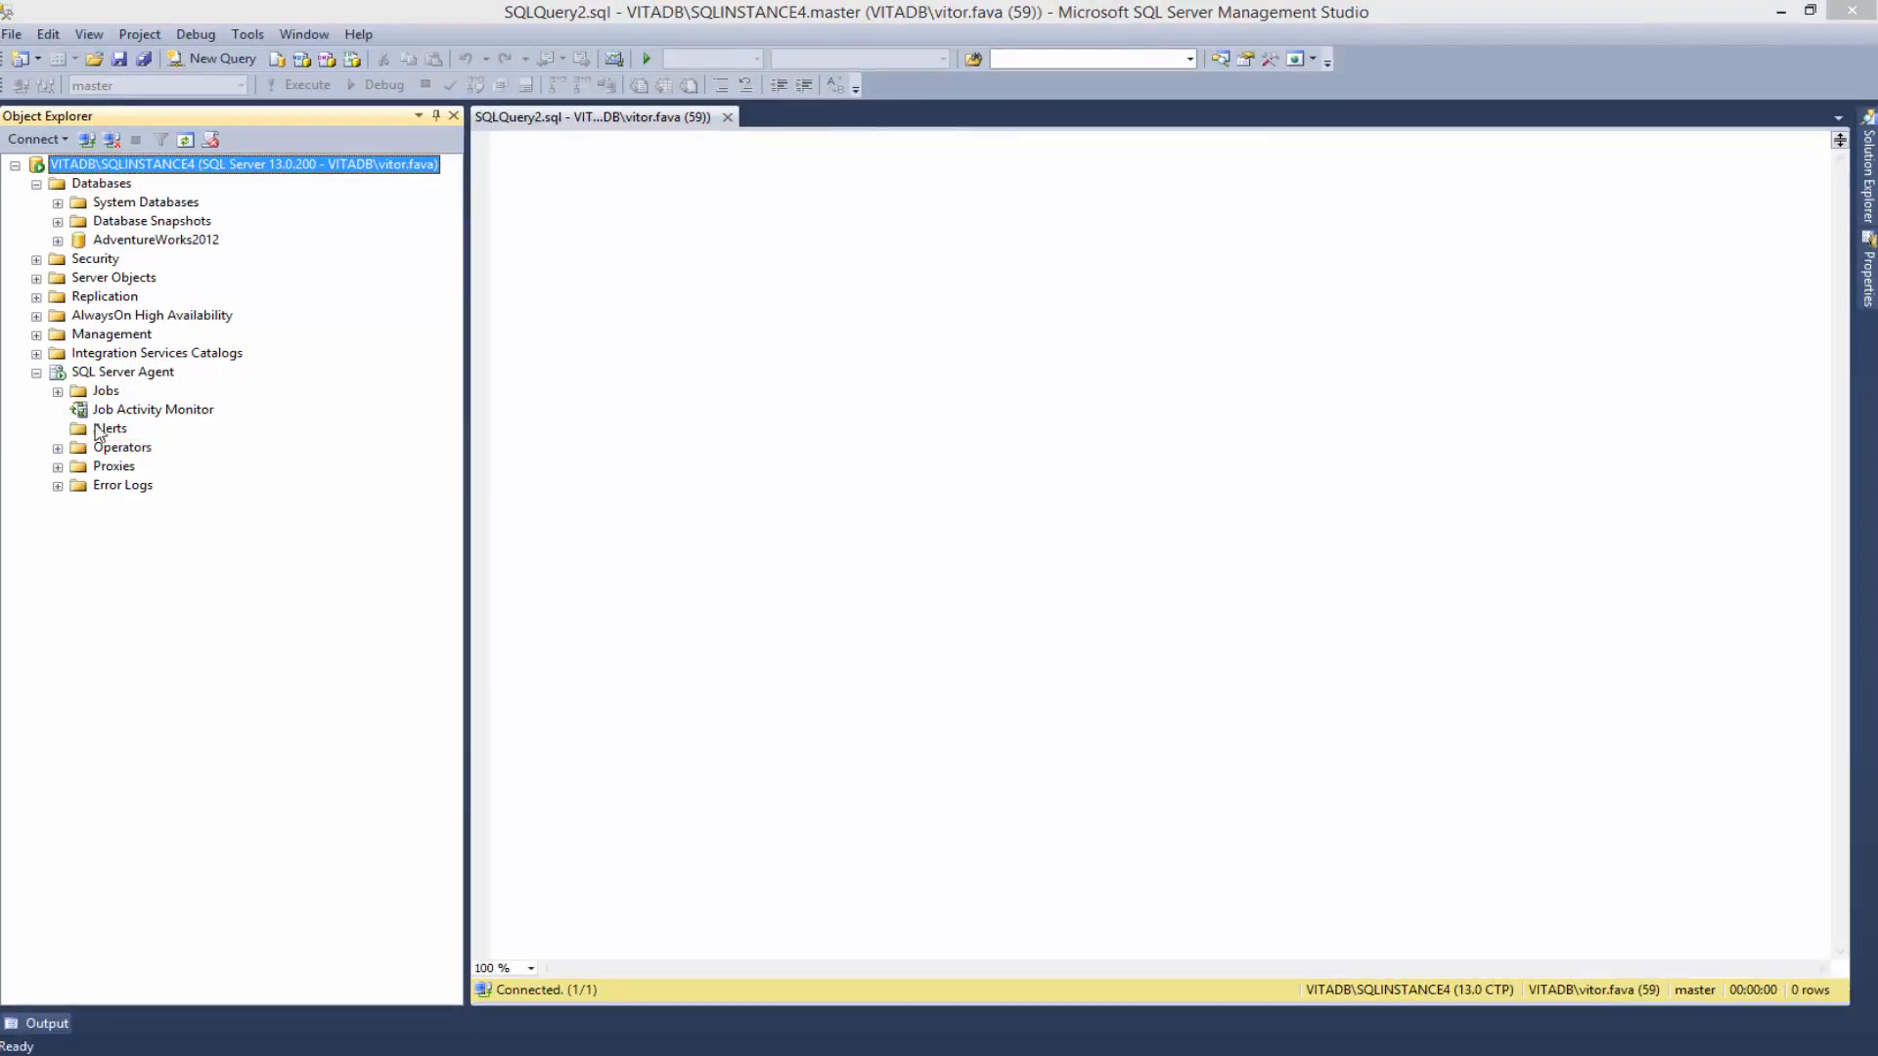
pyautogui.rightClick(105, 431)
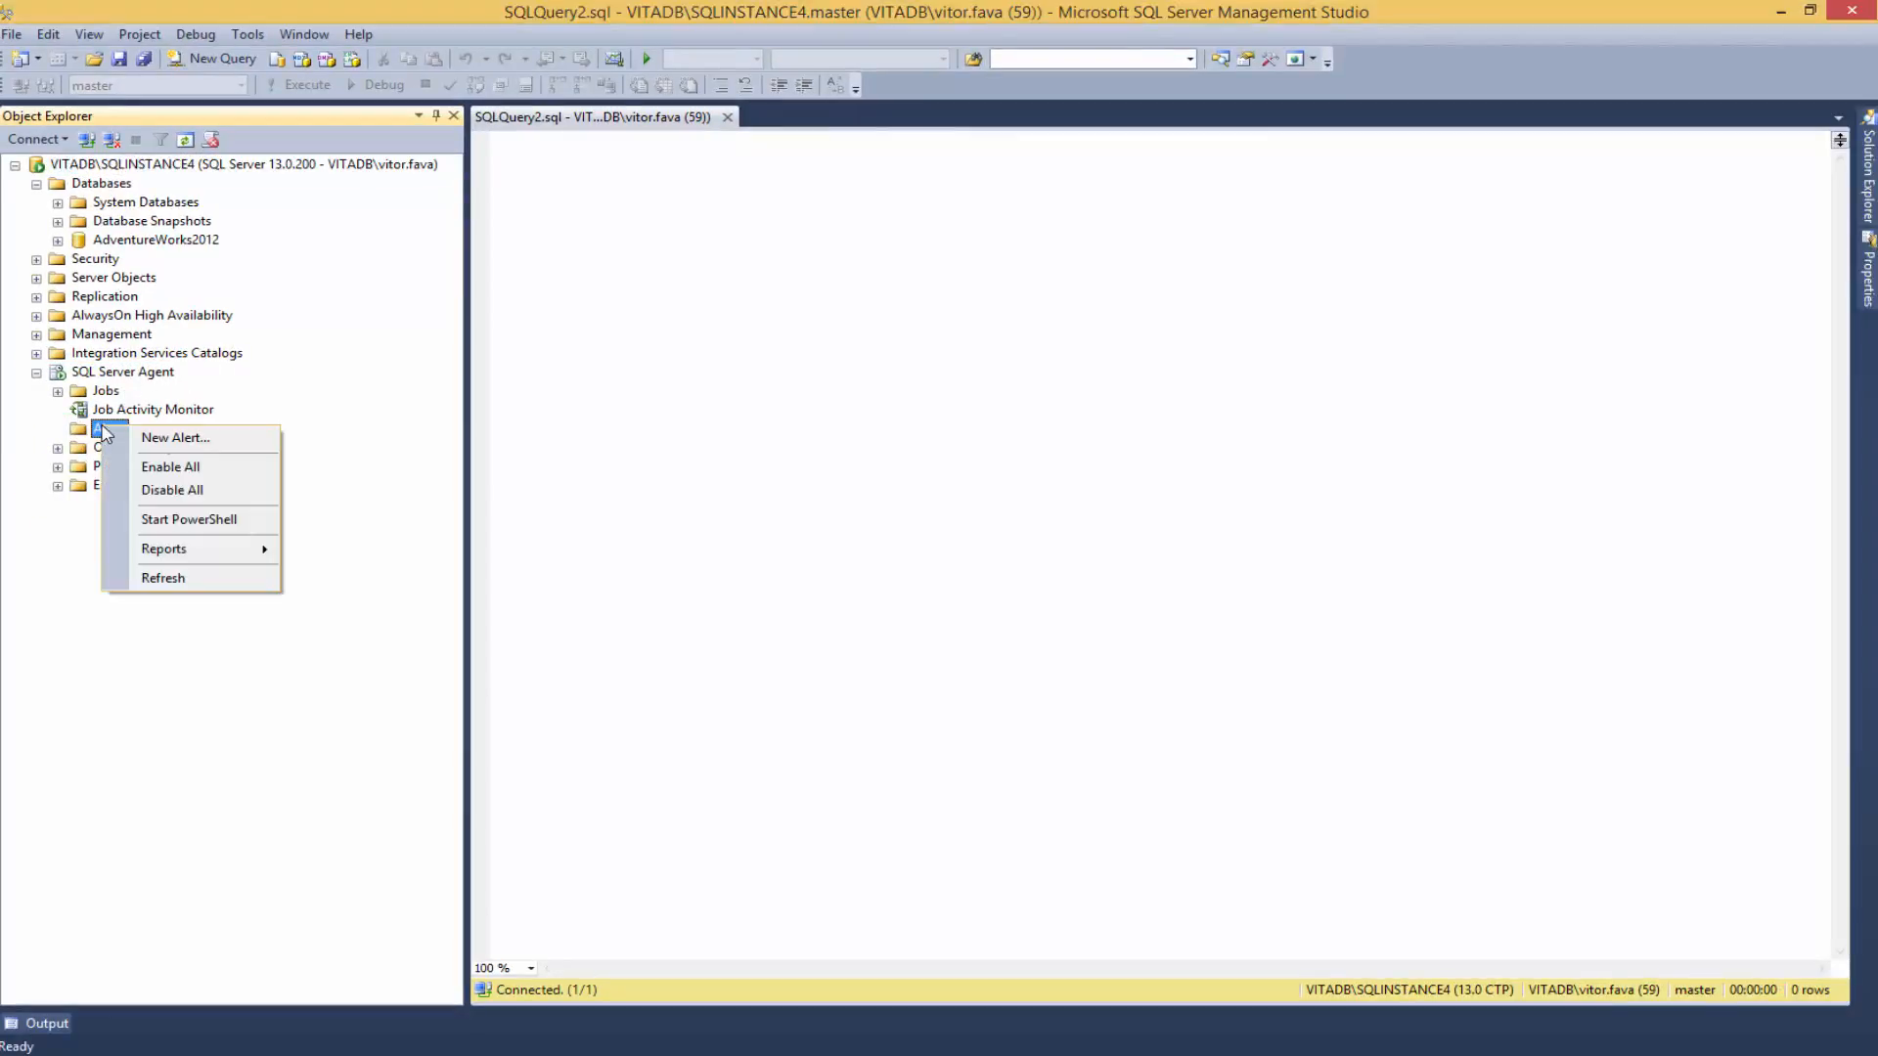
pyautogui.click(205, 442)
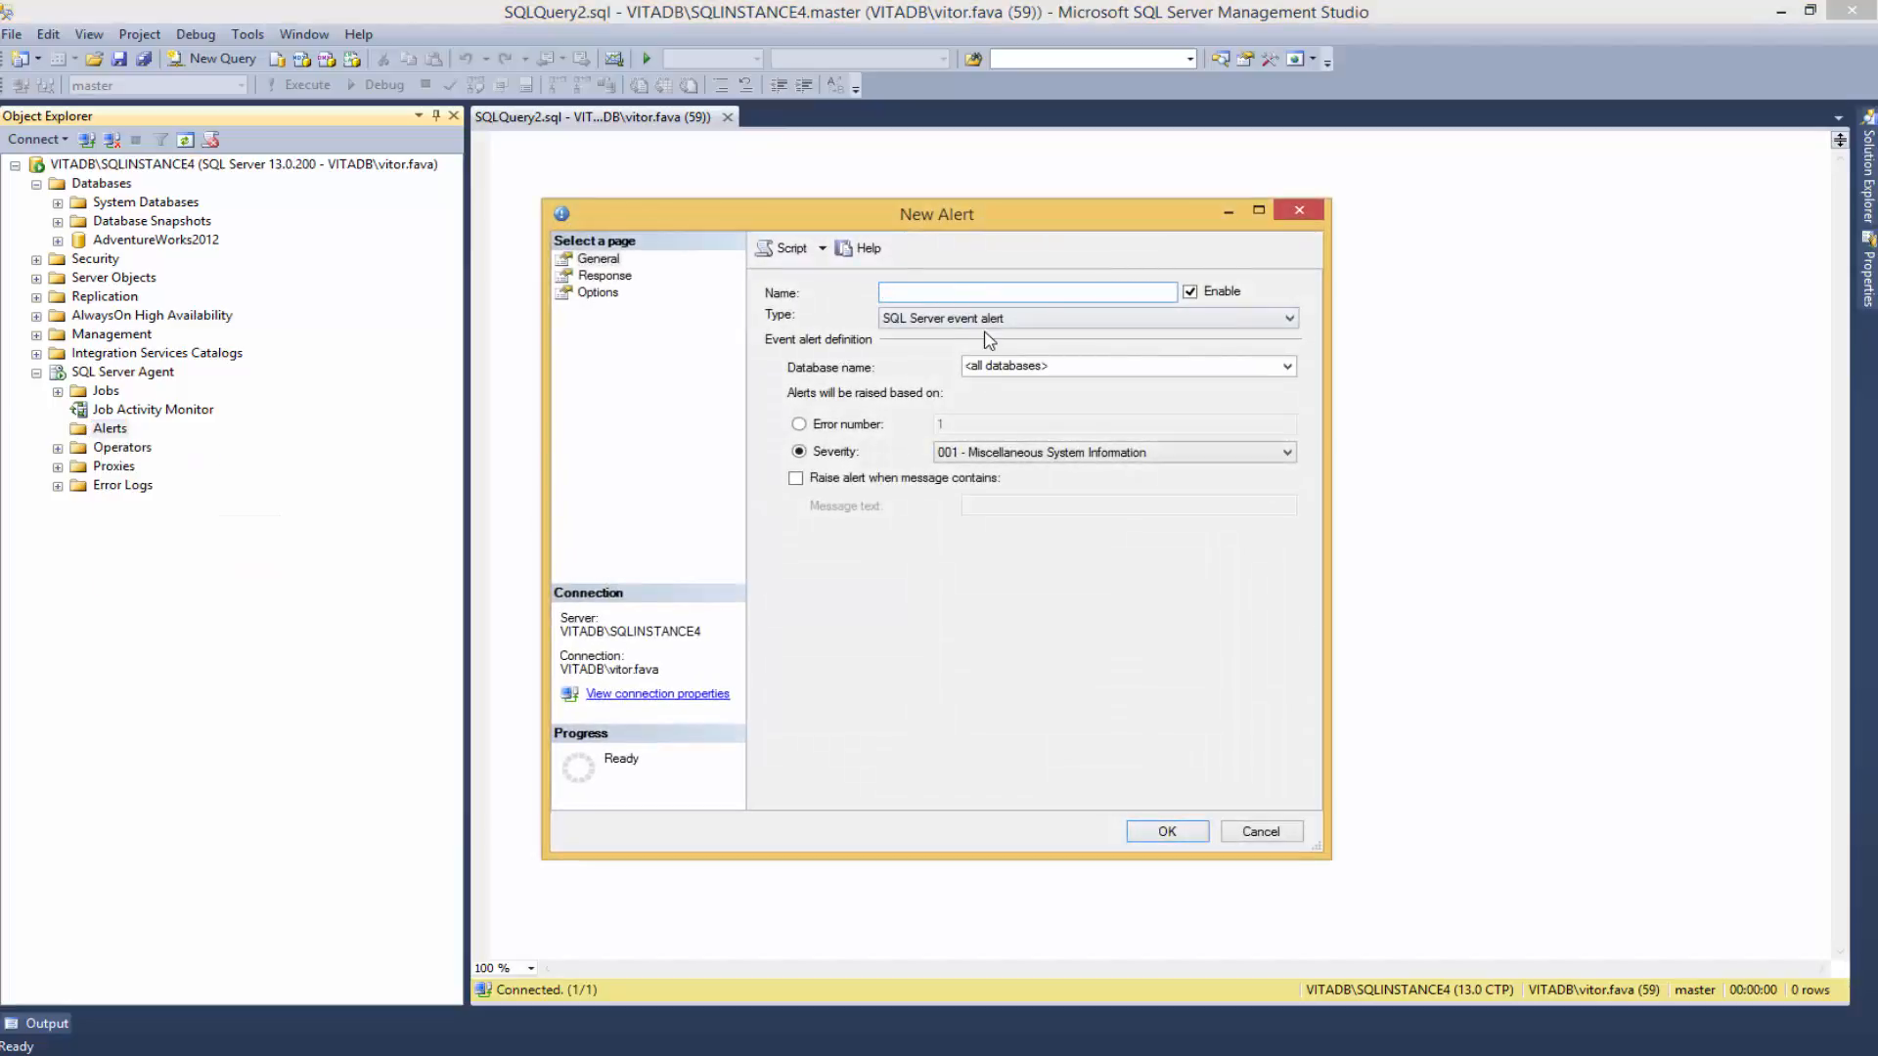
# Step: Examine the alert types available for the new alert
pyautogui.click(1290, 318)
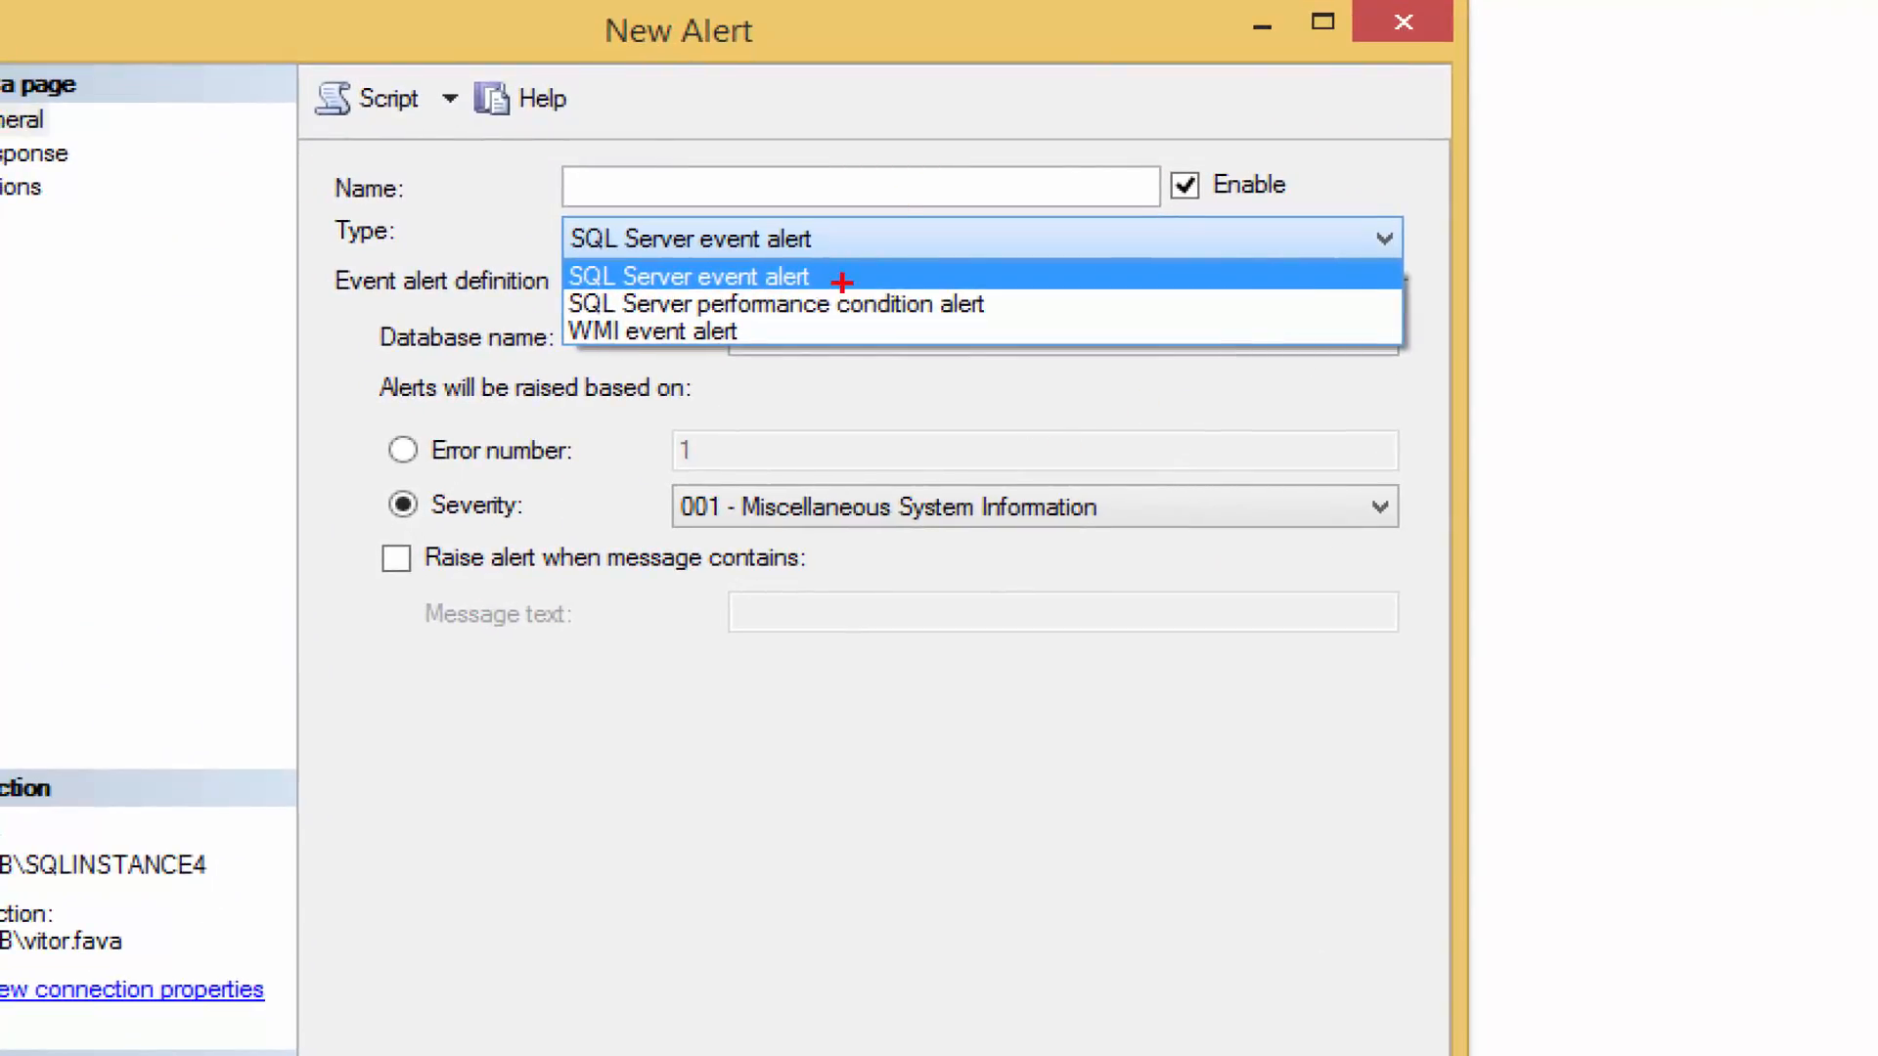
pyautogui.moveTo(829, 281); pyautogui.dragTo(868, 269)
pyautogui.moveTo(1003, 307); pyautogui.dragTo(1033, 289)
pyautogui.moveTo(754, 335); pyautogui.dragTo(786, 326)
pyautogui.press('Escape')
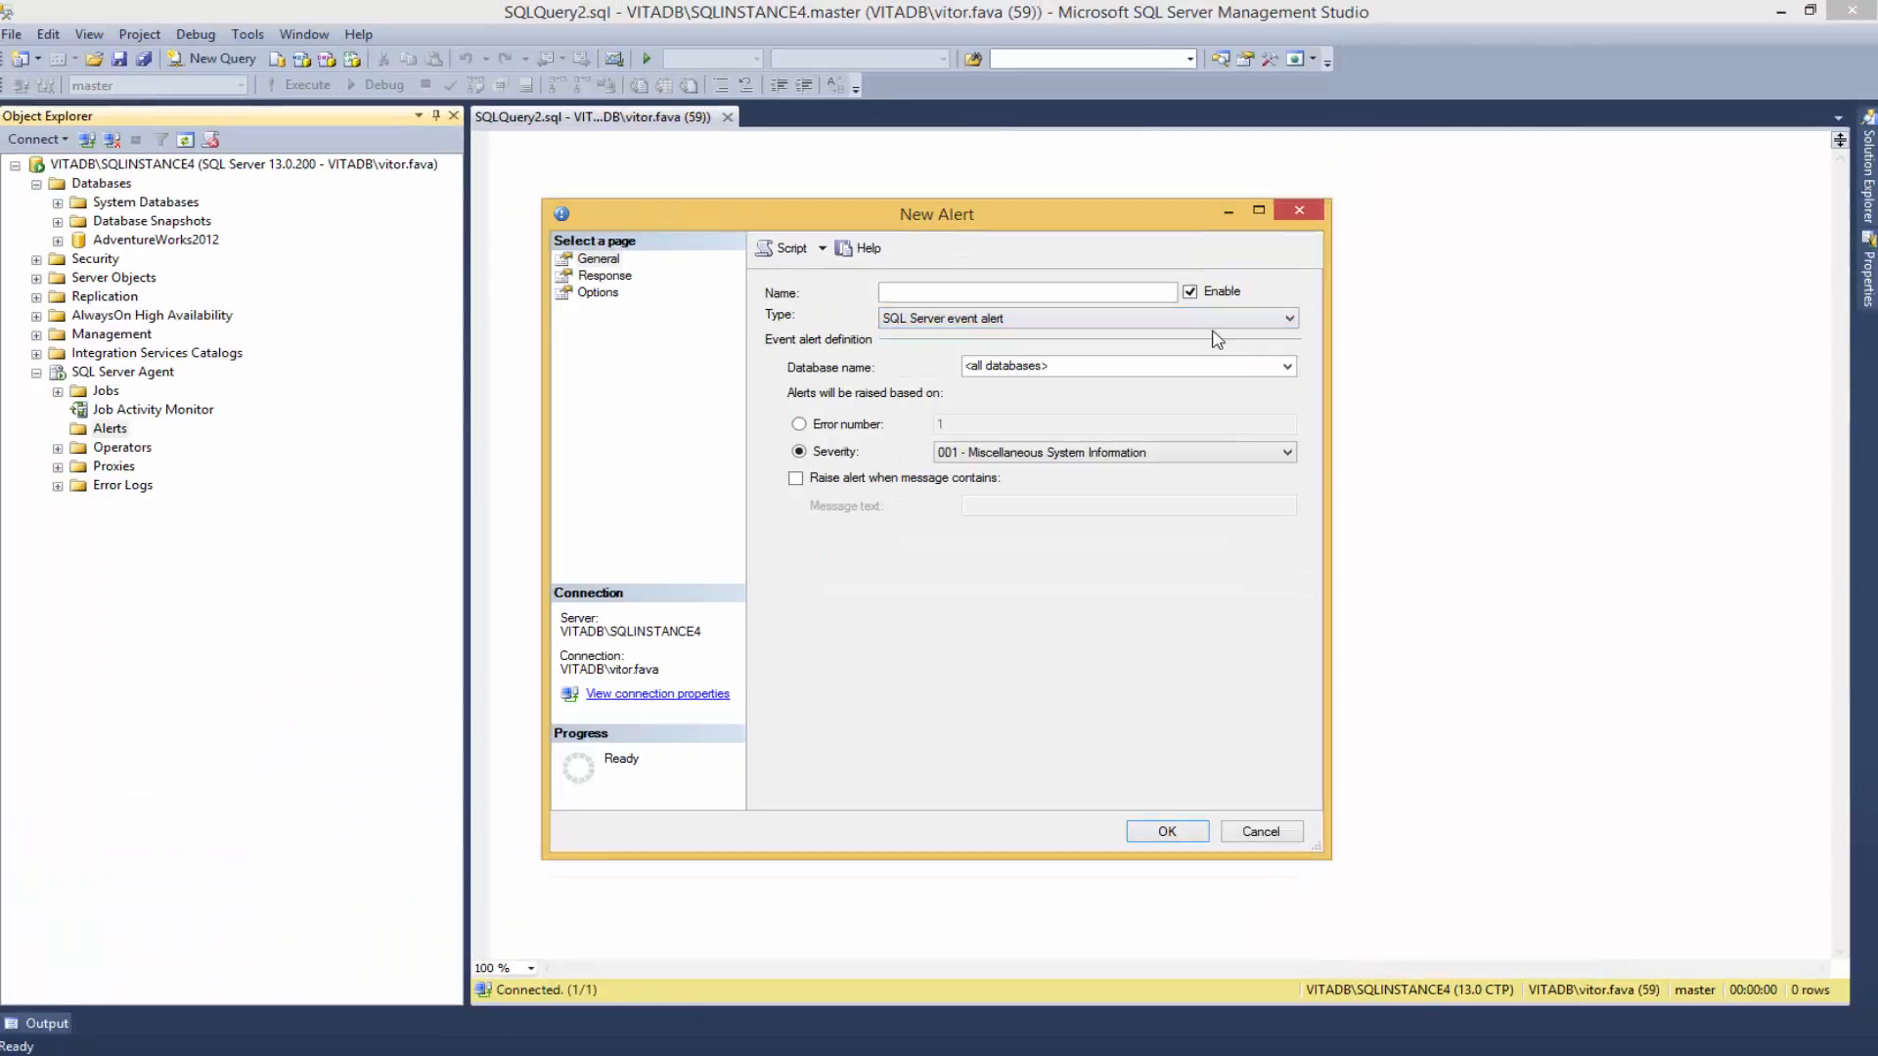
# Step: Choose SQL Server event alert as the alert's type and name the alert Login Failed
pyautogui.click(1239, 328)
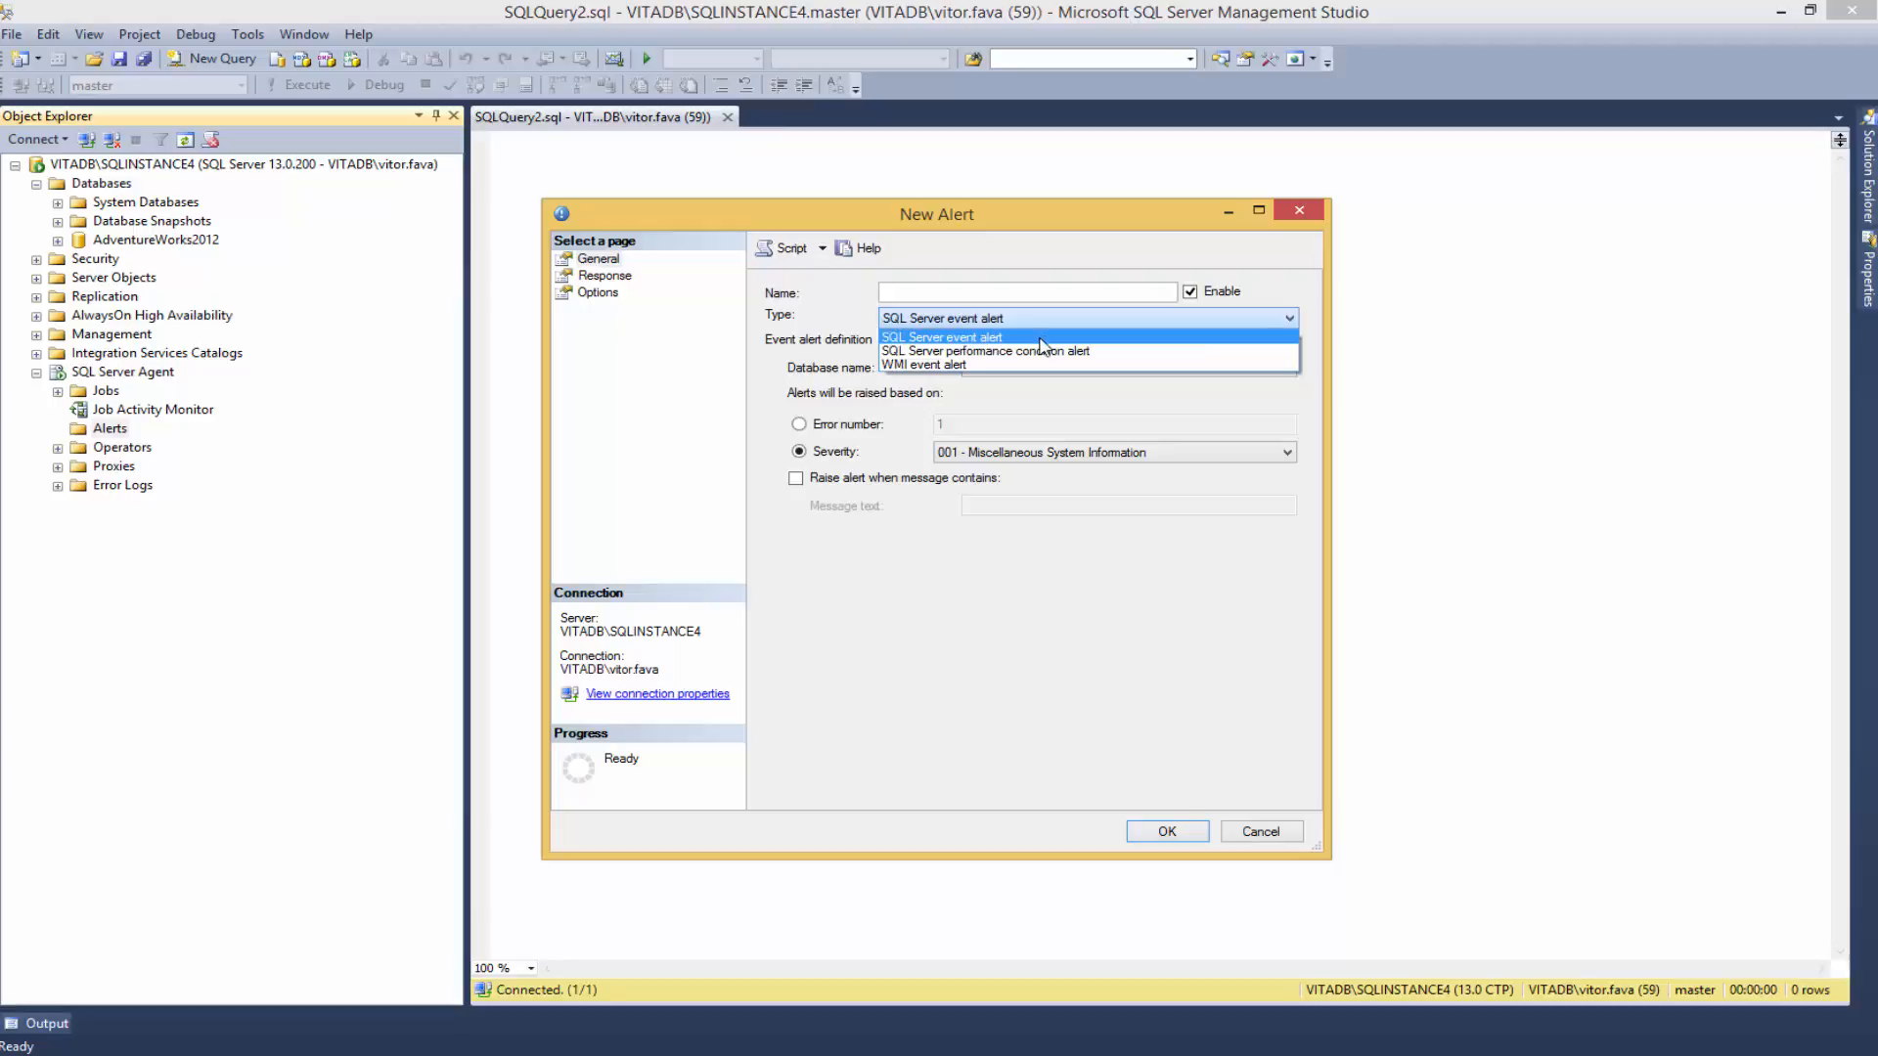
pyautogui.click(968, 340)
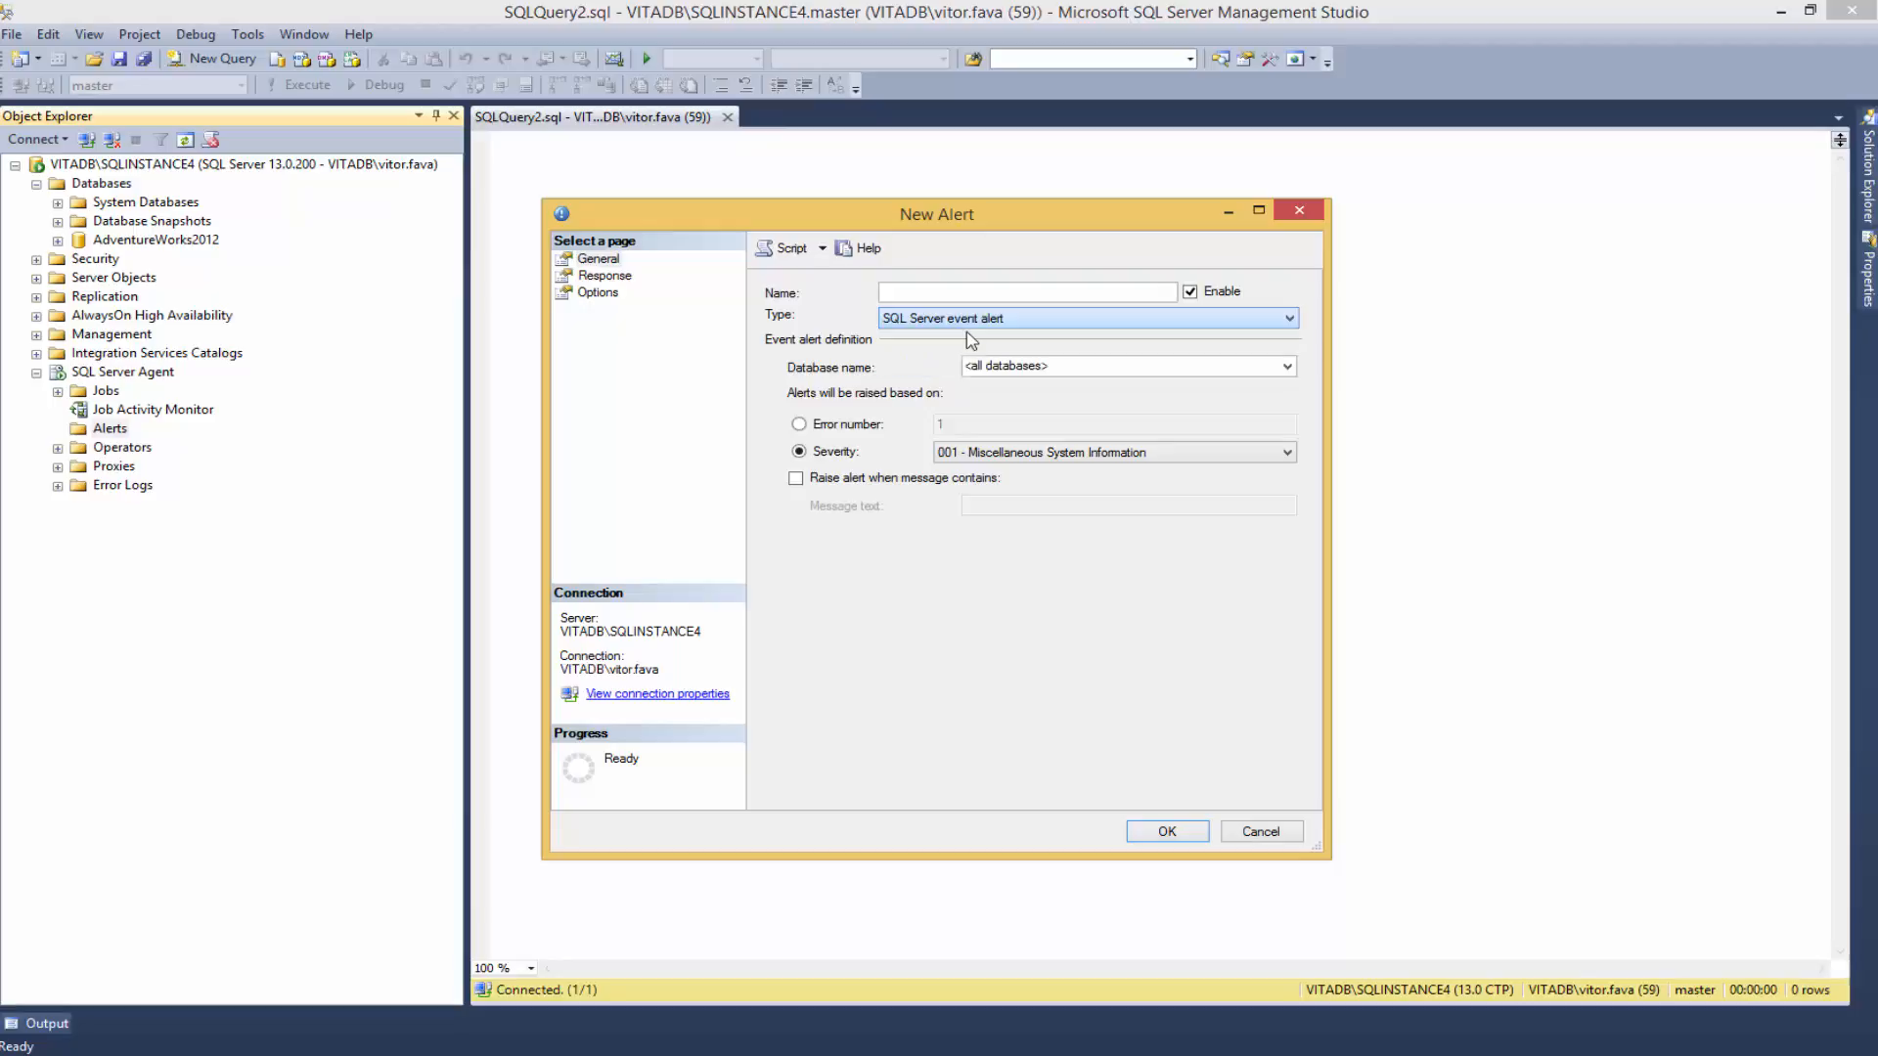
pyautogui.moveTo(895, 224); pyautogui.dragTo(886, 201)
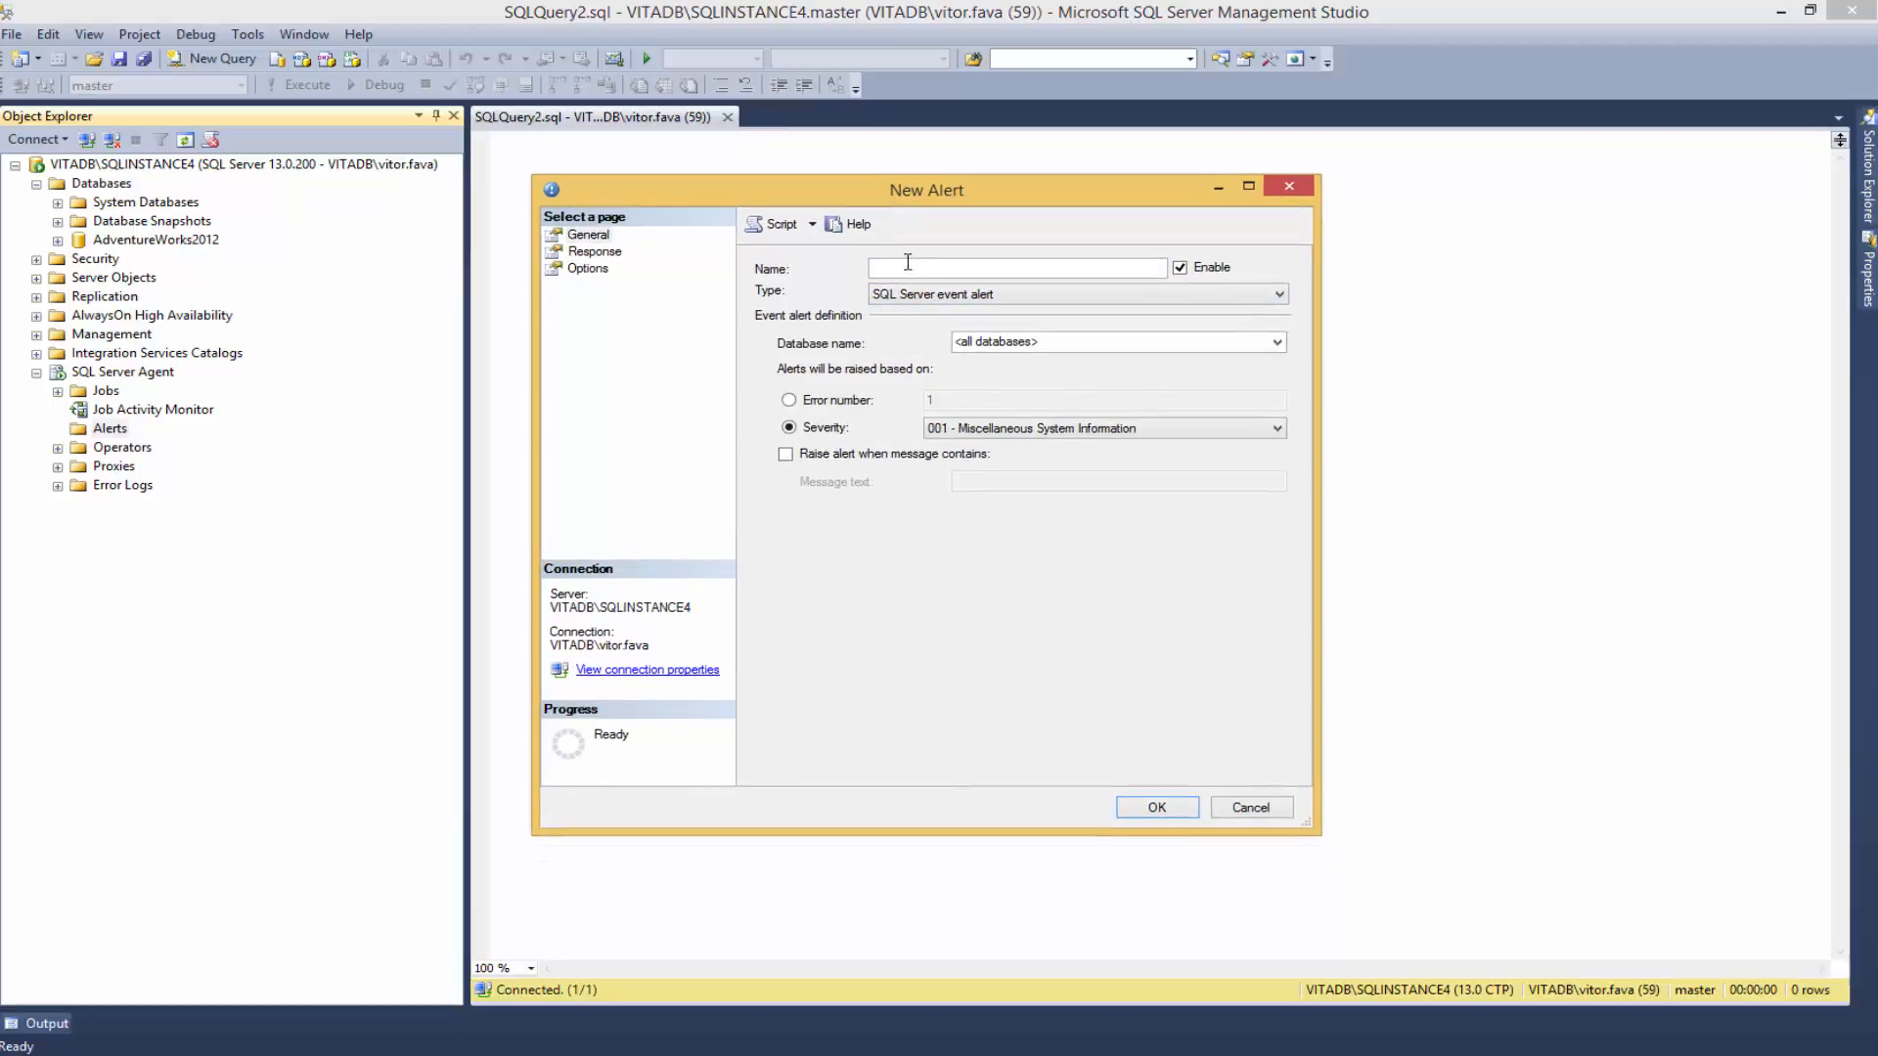
pyautogui.write('Login Failed')
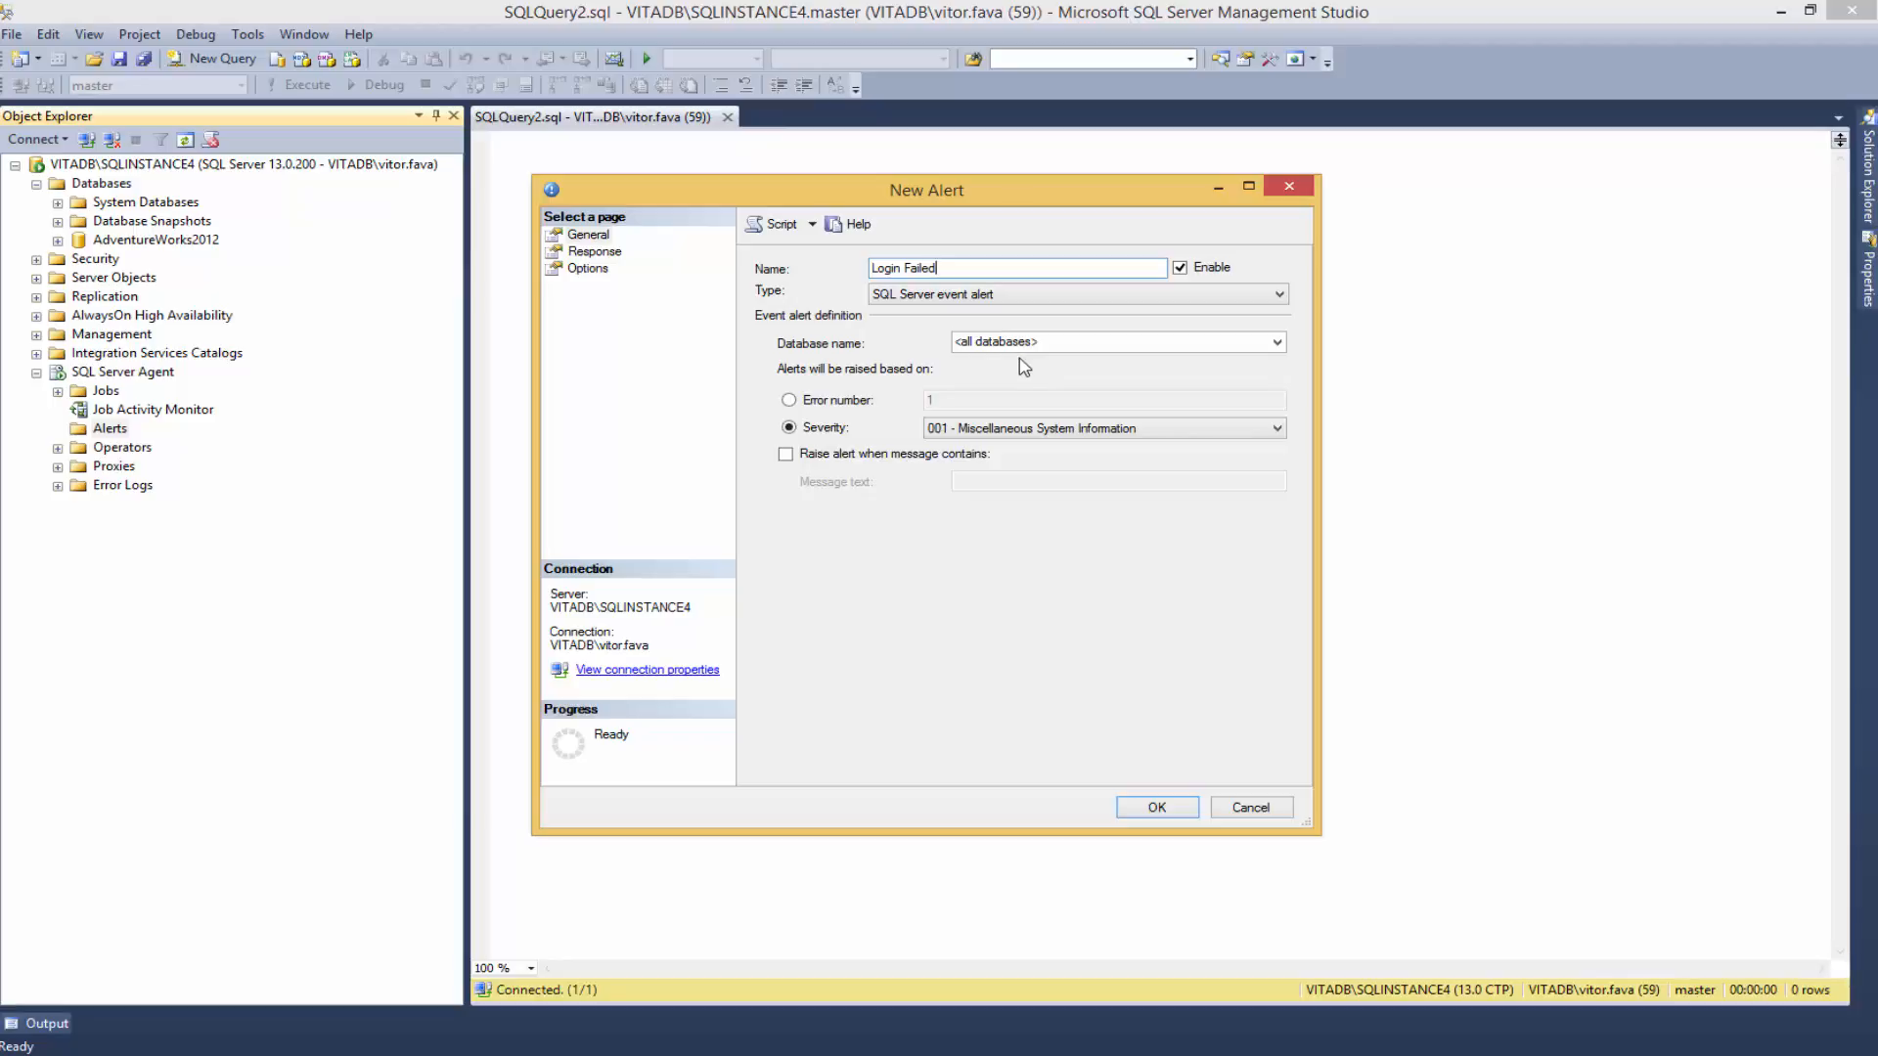
# Step: Base the Login Failed alert on error number 18456 instead of severity
pyautogui.click(789, 400)
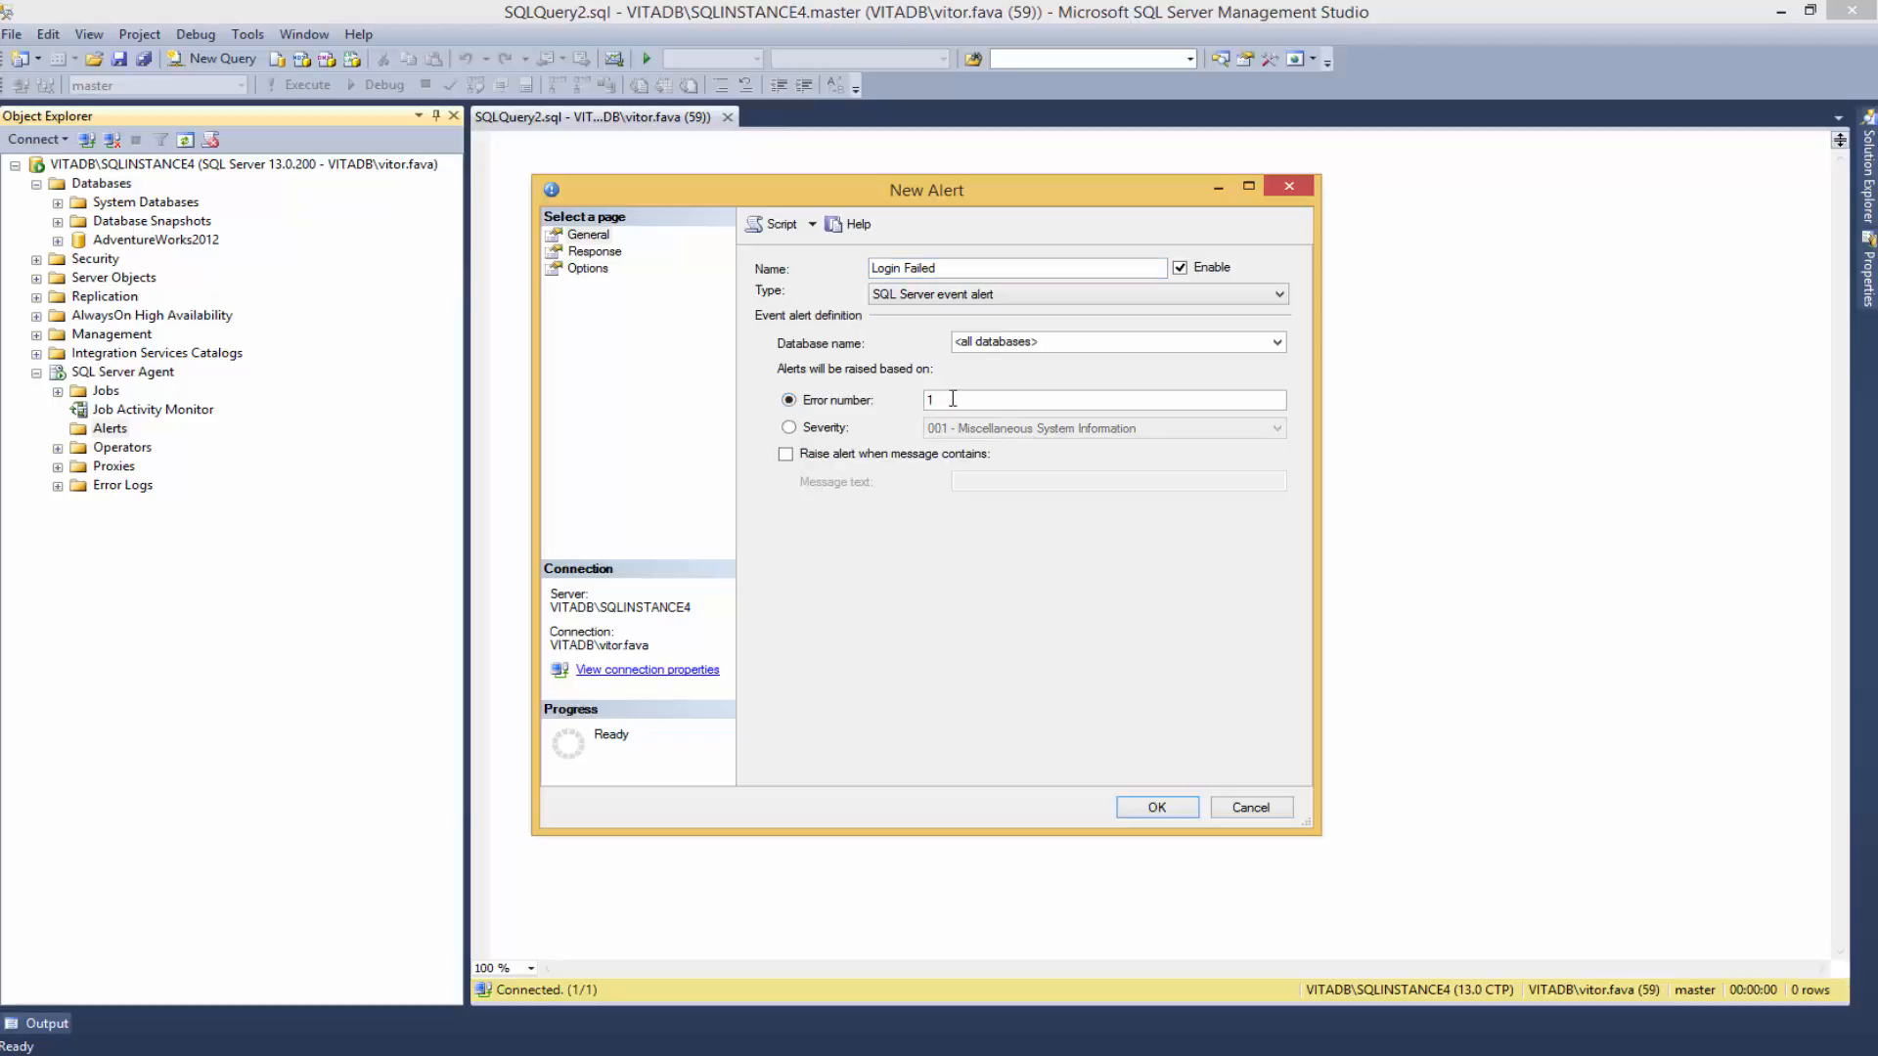
pyautogui.click(954, 400)
pyautogui.write('8456')
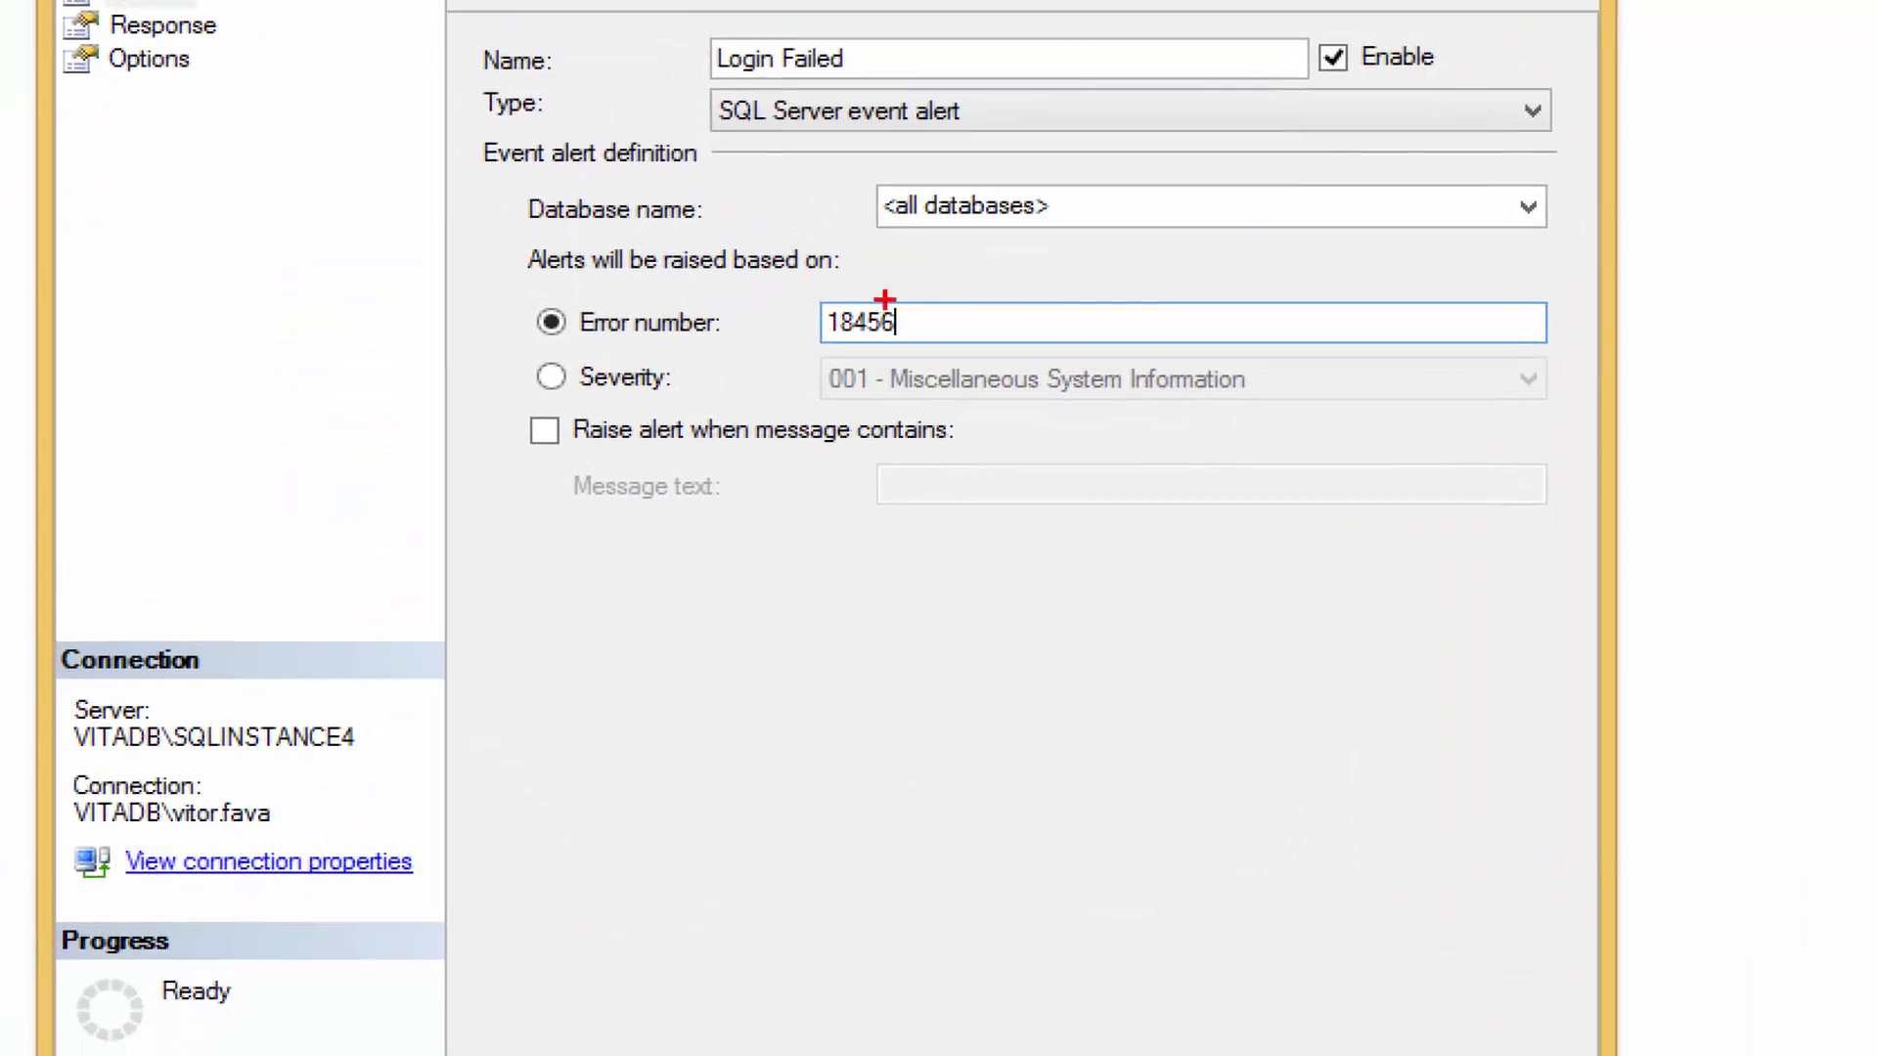
pyautogui.moveTo(918, 316); pyautogui.dragTo(970, 293)
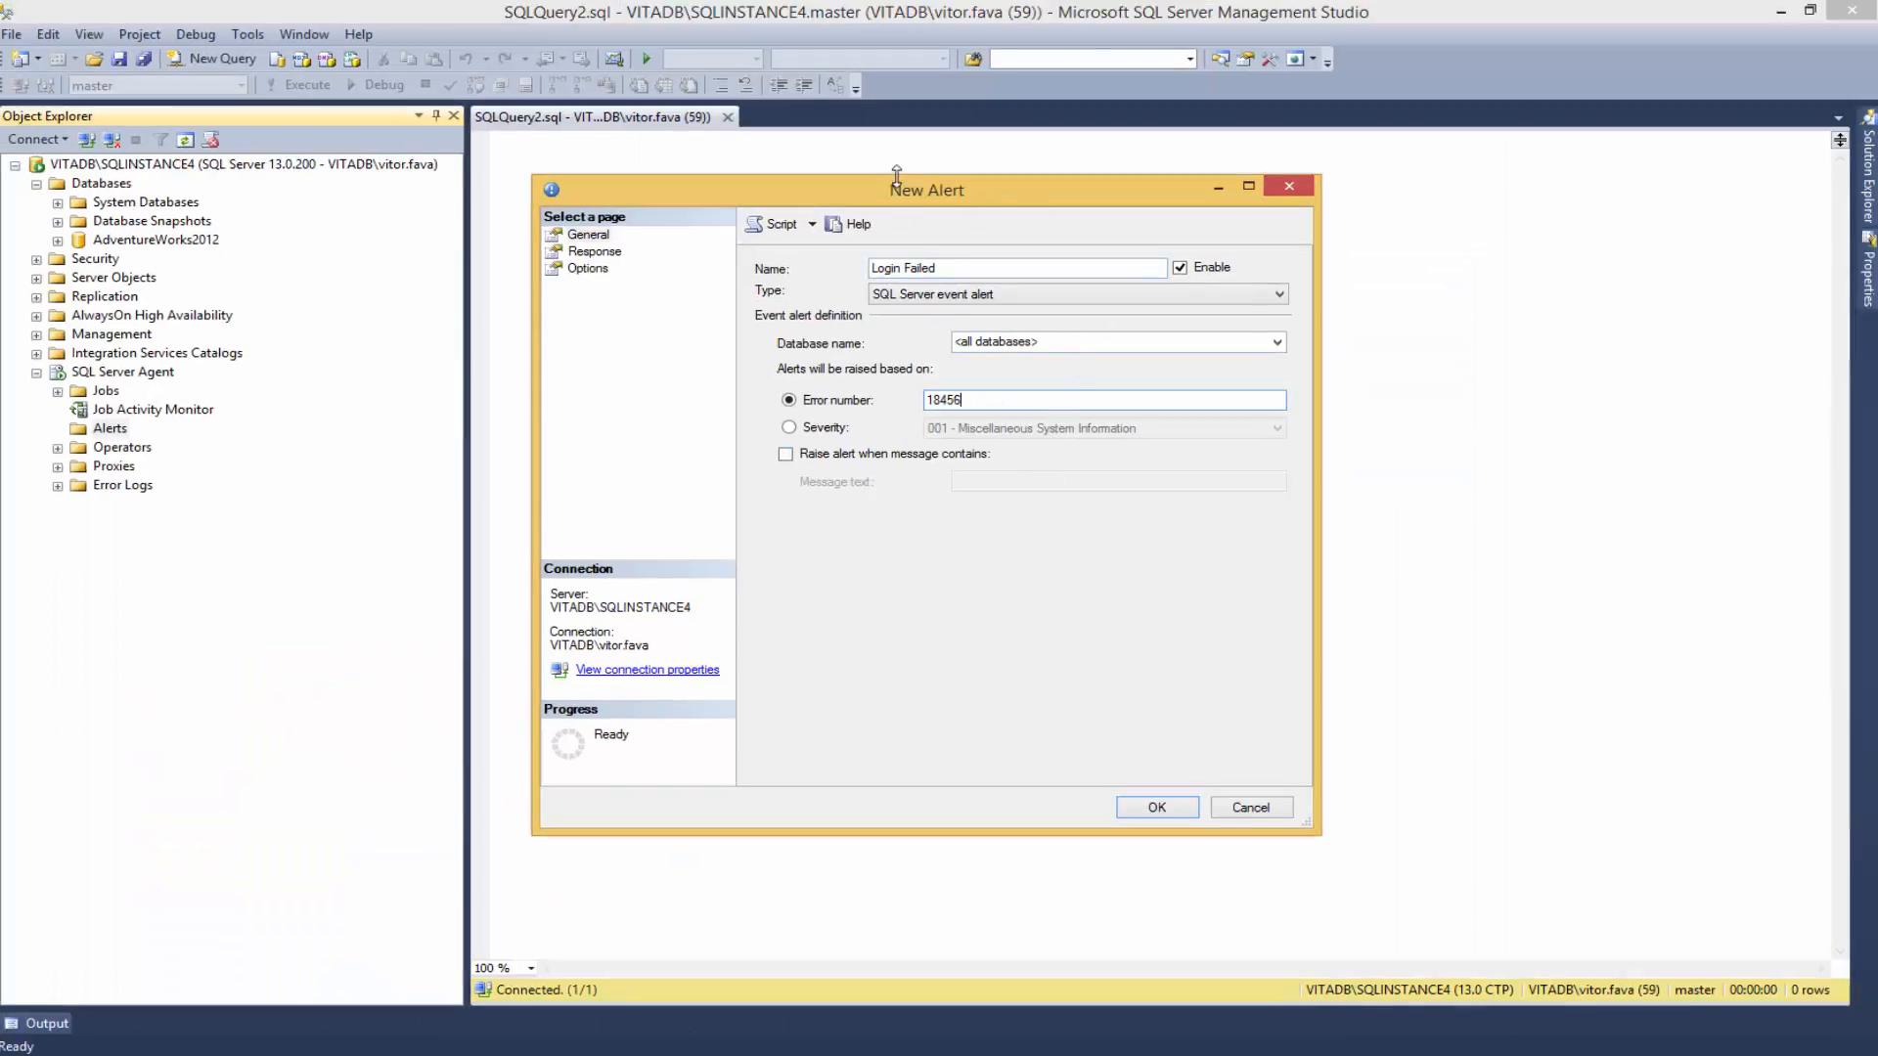
# Step: In the query editor, write and run SELECT * FROM sys.messages and enlarge the results area
pyautogui.moveTo(865, 193); pyautogui.dragTo(1031, 207)
pyautogui.click(608, 194)
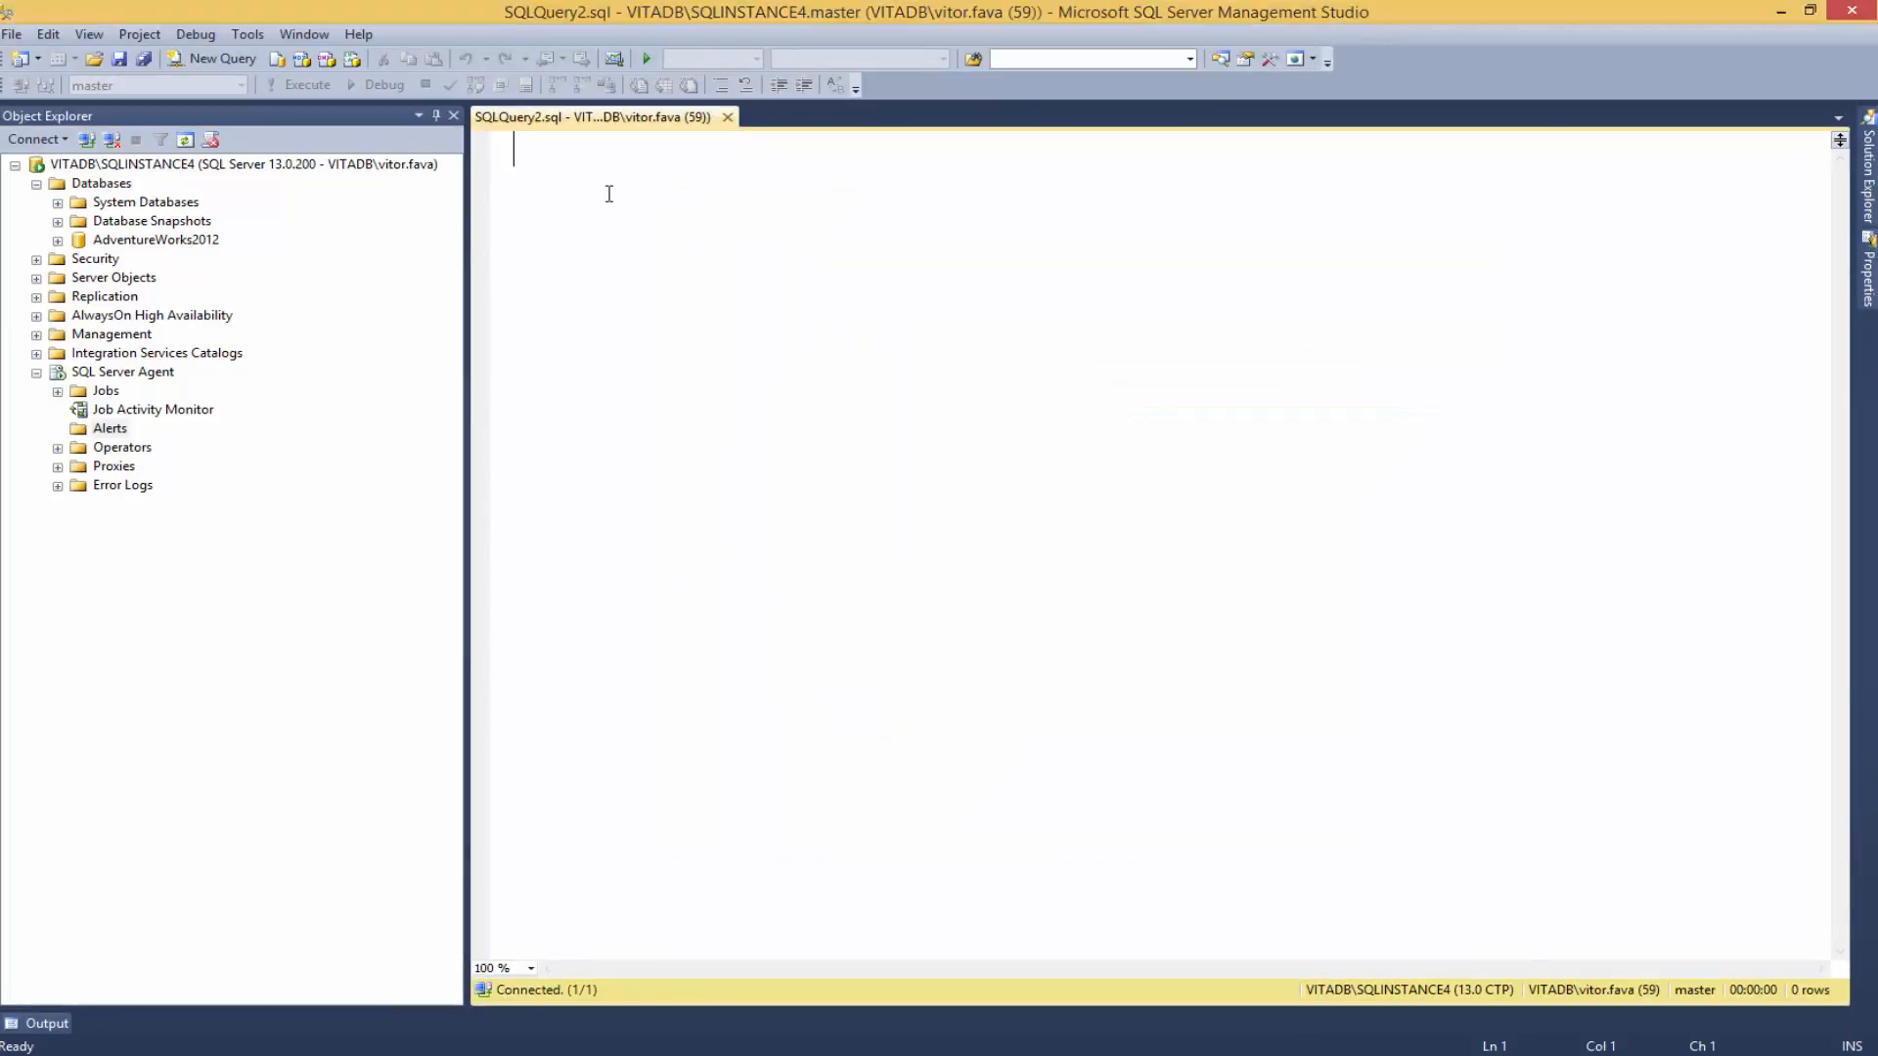
pyautogui.write('SELECT ')
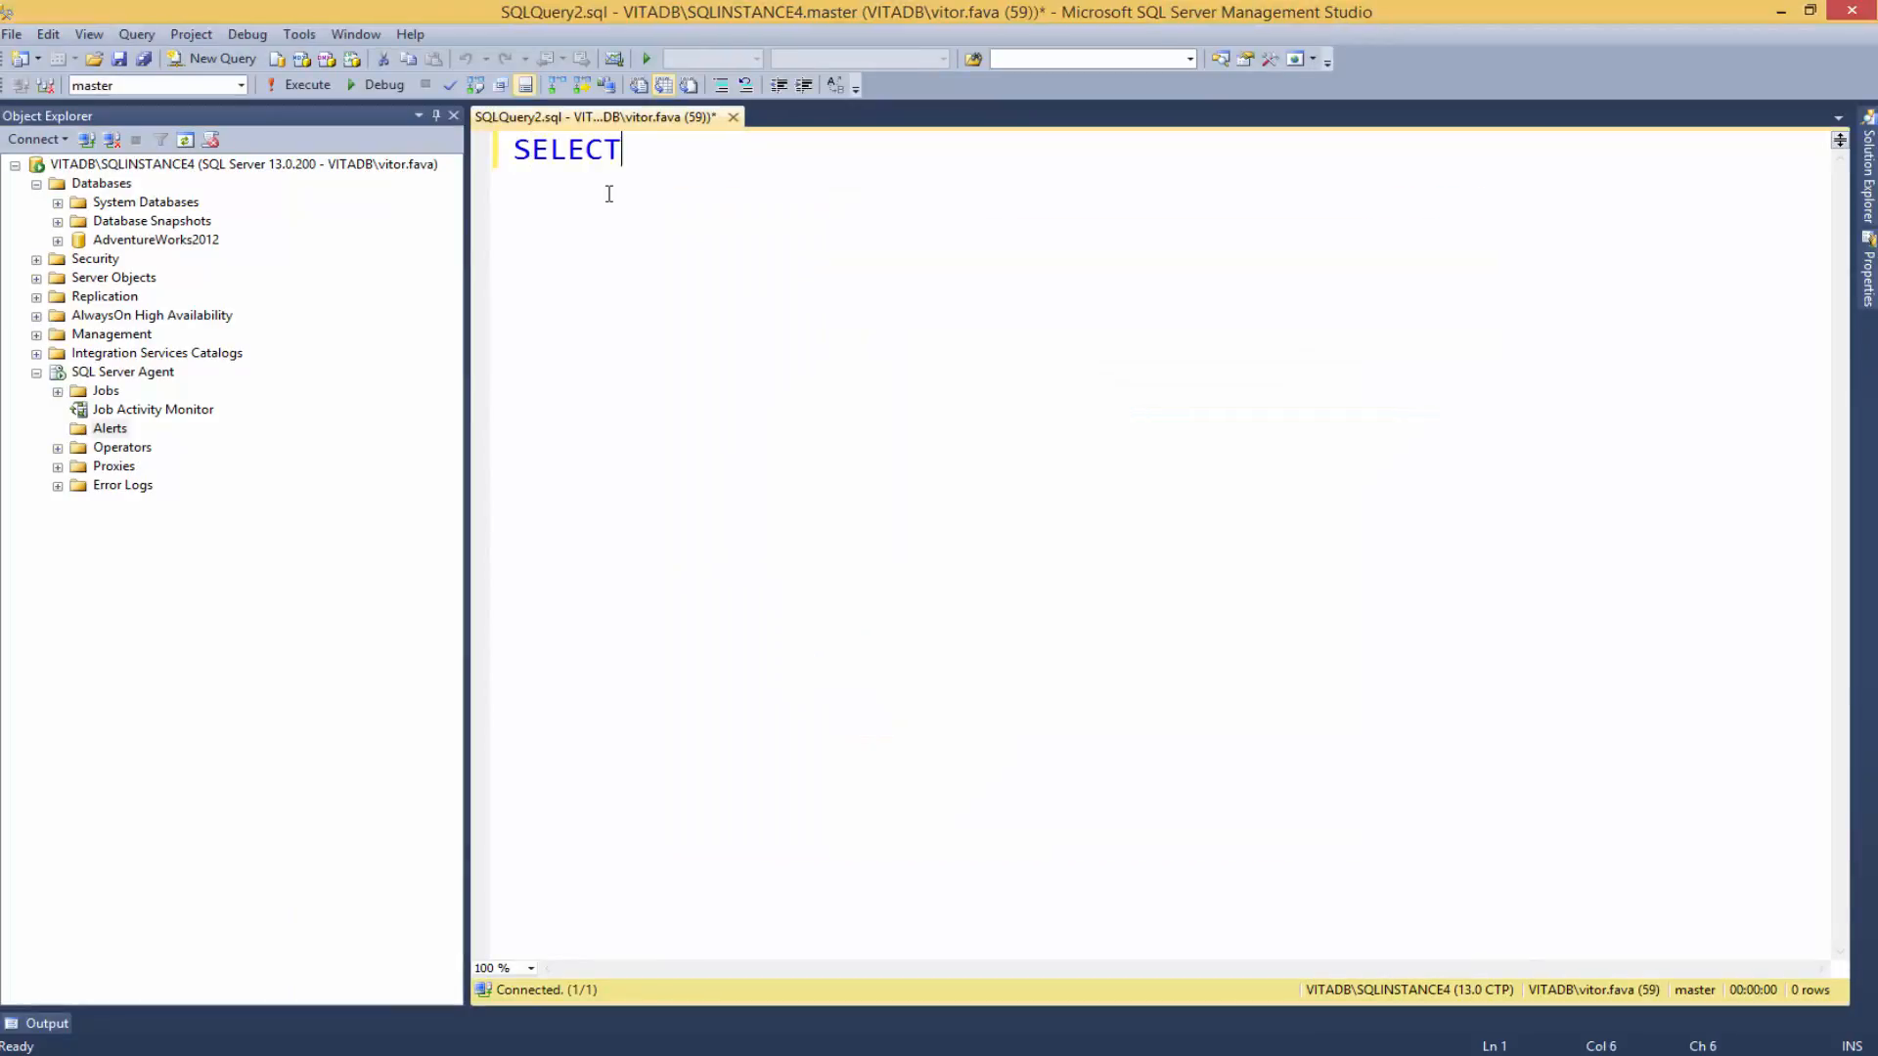
pyautogui.write('* FROM sys.me')
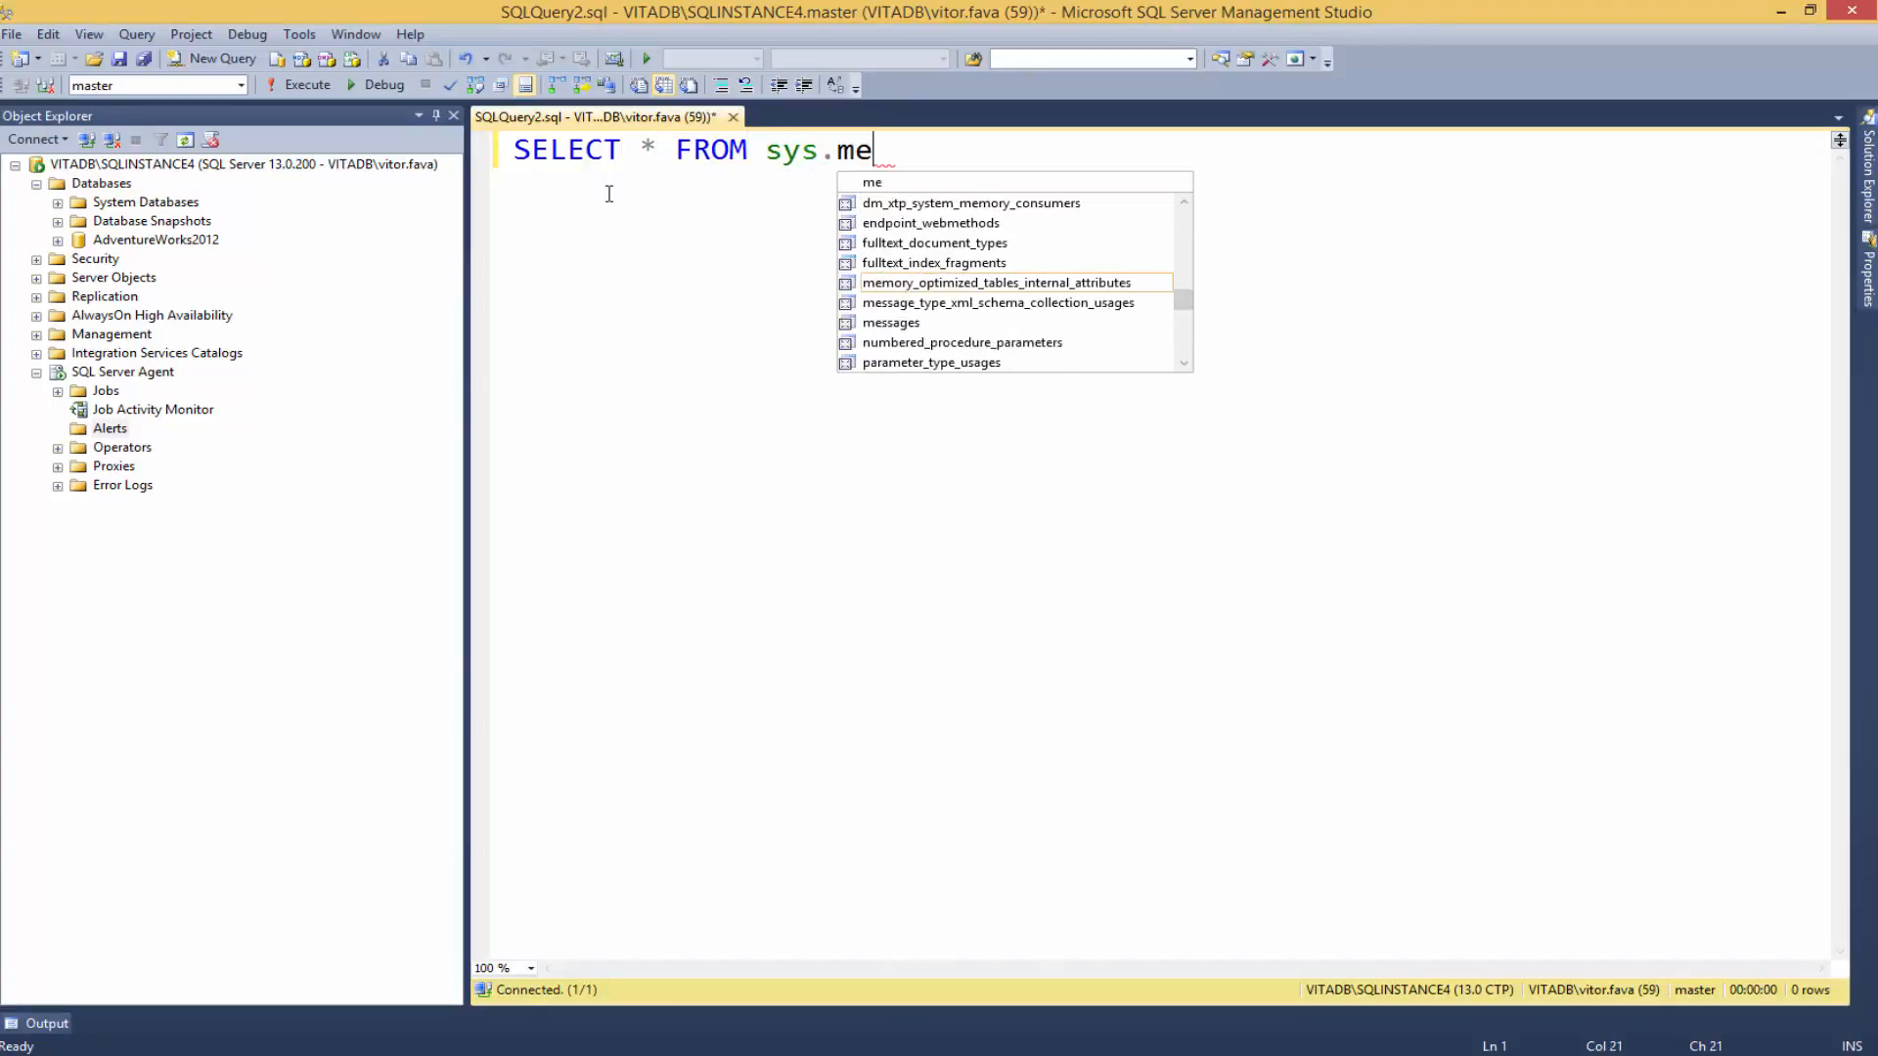
pyautogui.press('Down')
pyautogui.press('Down')
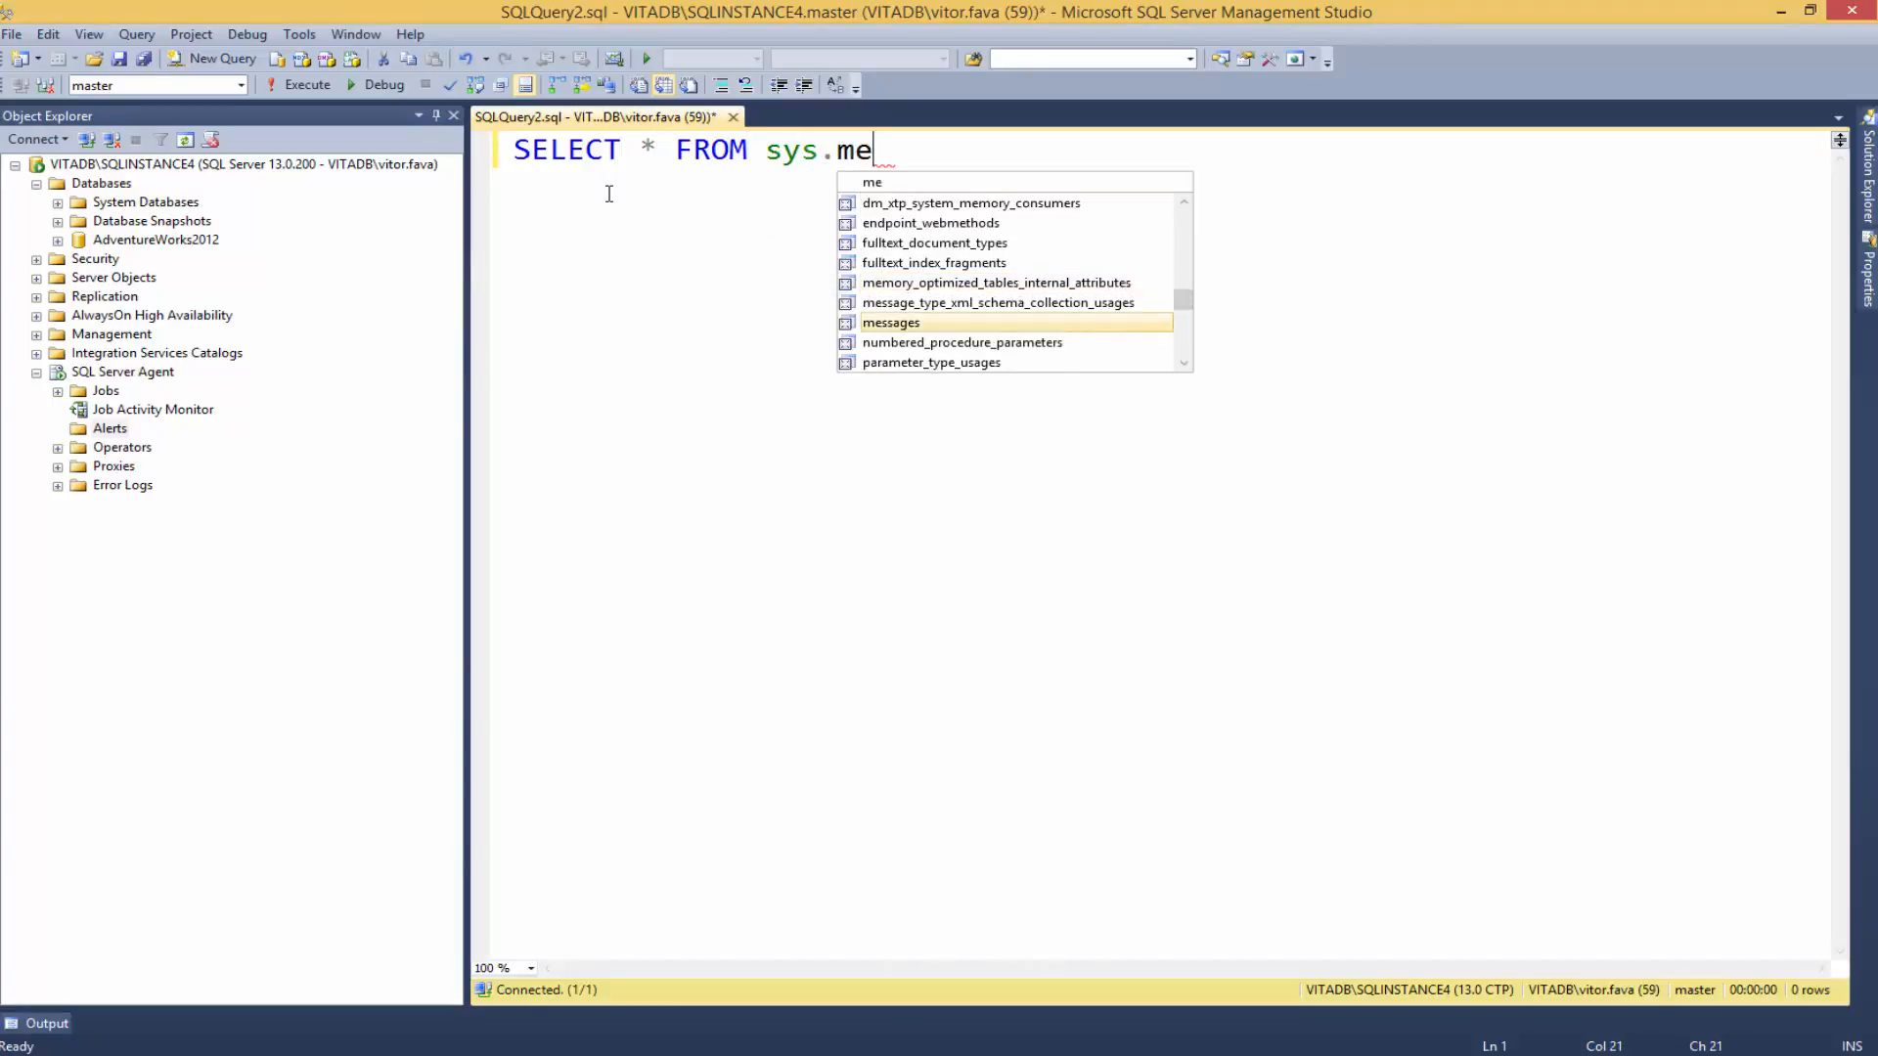
pyautogui.press('Tab')
pyautogui.click(308, 86)
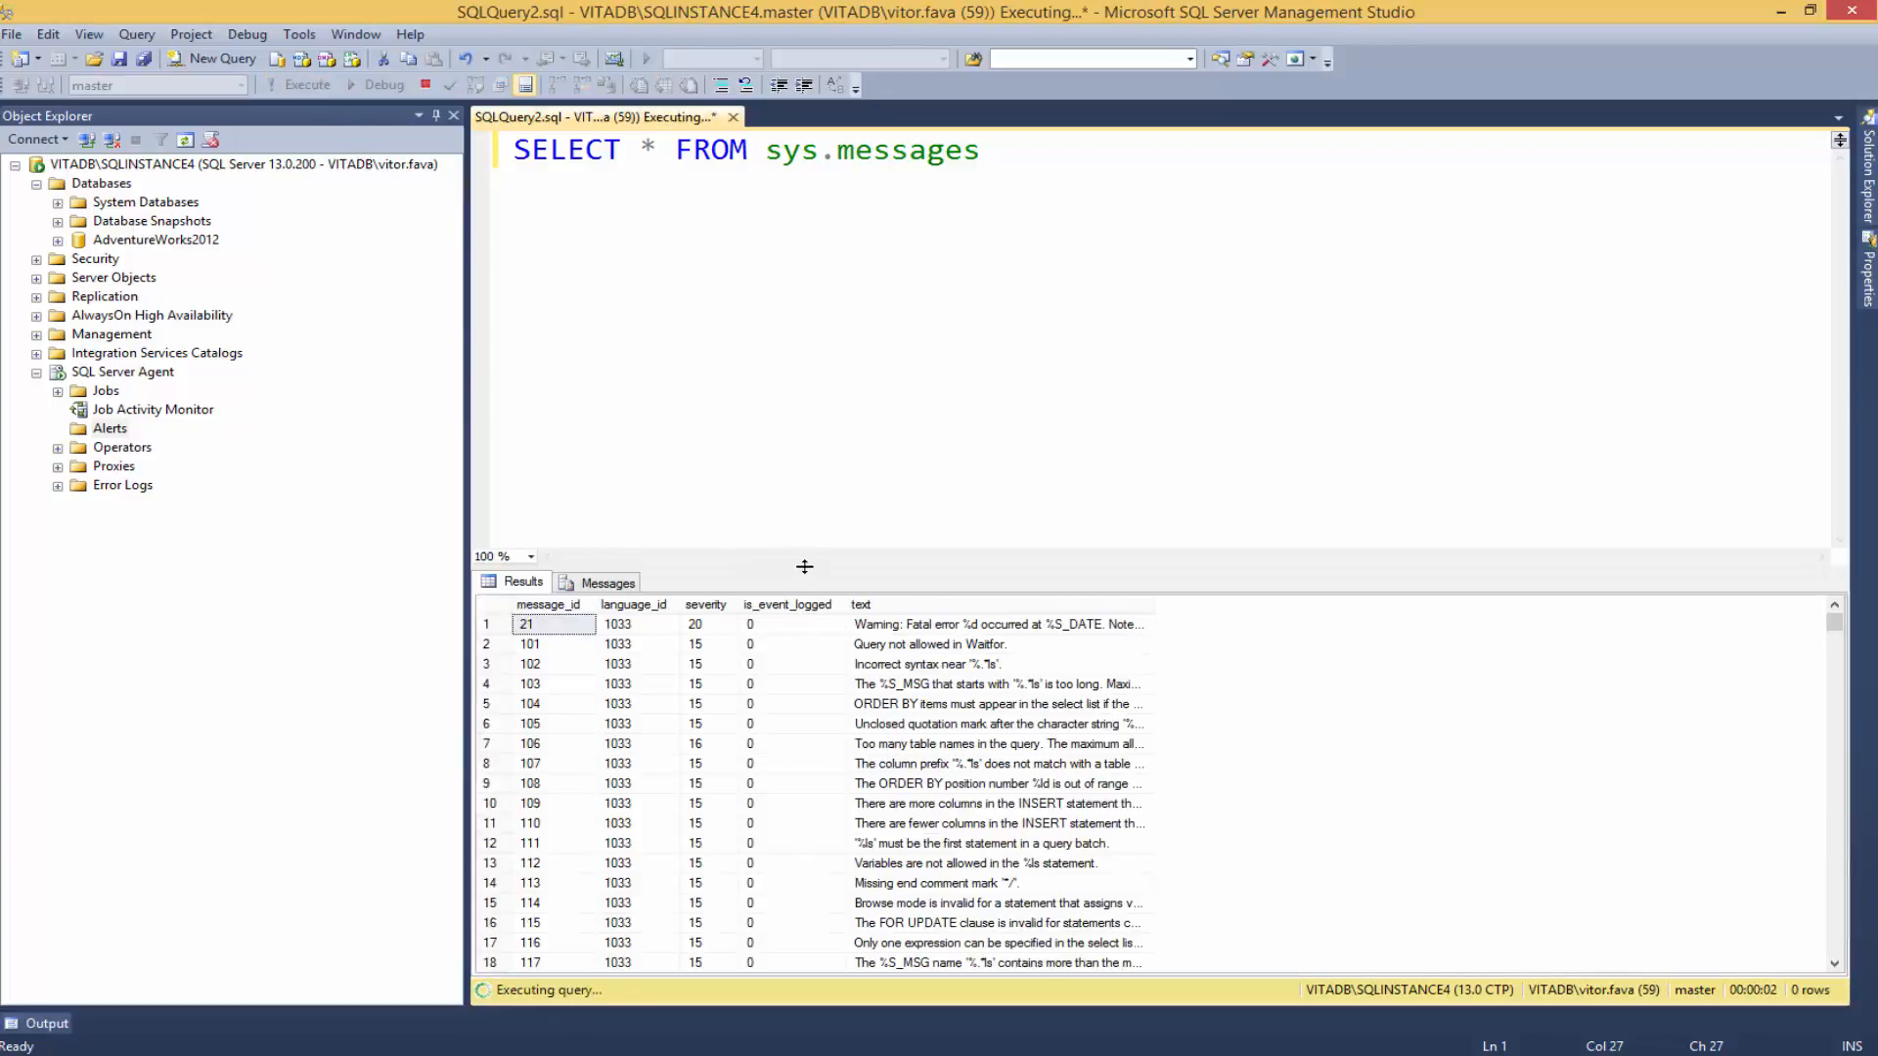
pyautogui.moveTo(794, 563); pyautogui.dragTo(773, 370)
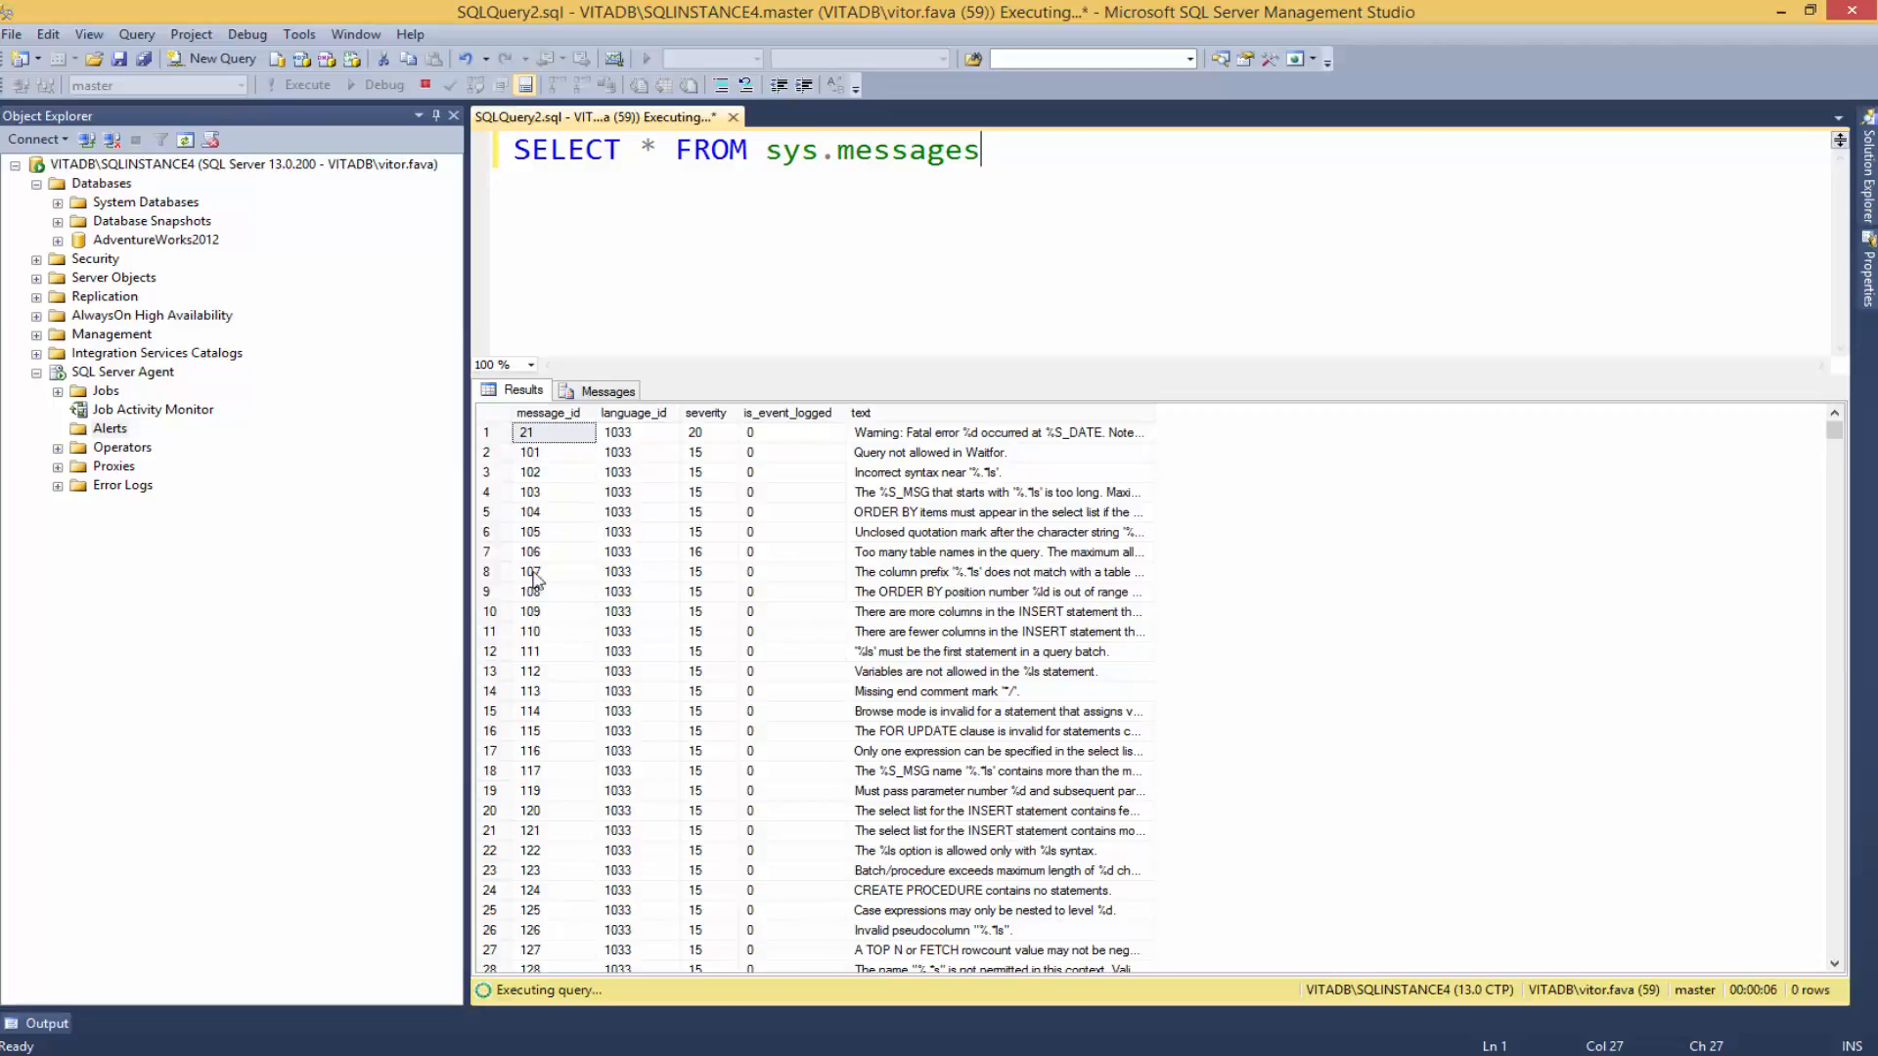
# Step: Add the condition WHERE message_id = 18456 to the sys.messages query and run it
pyautogui.write('W')
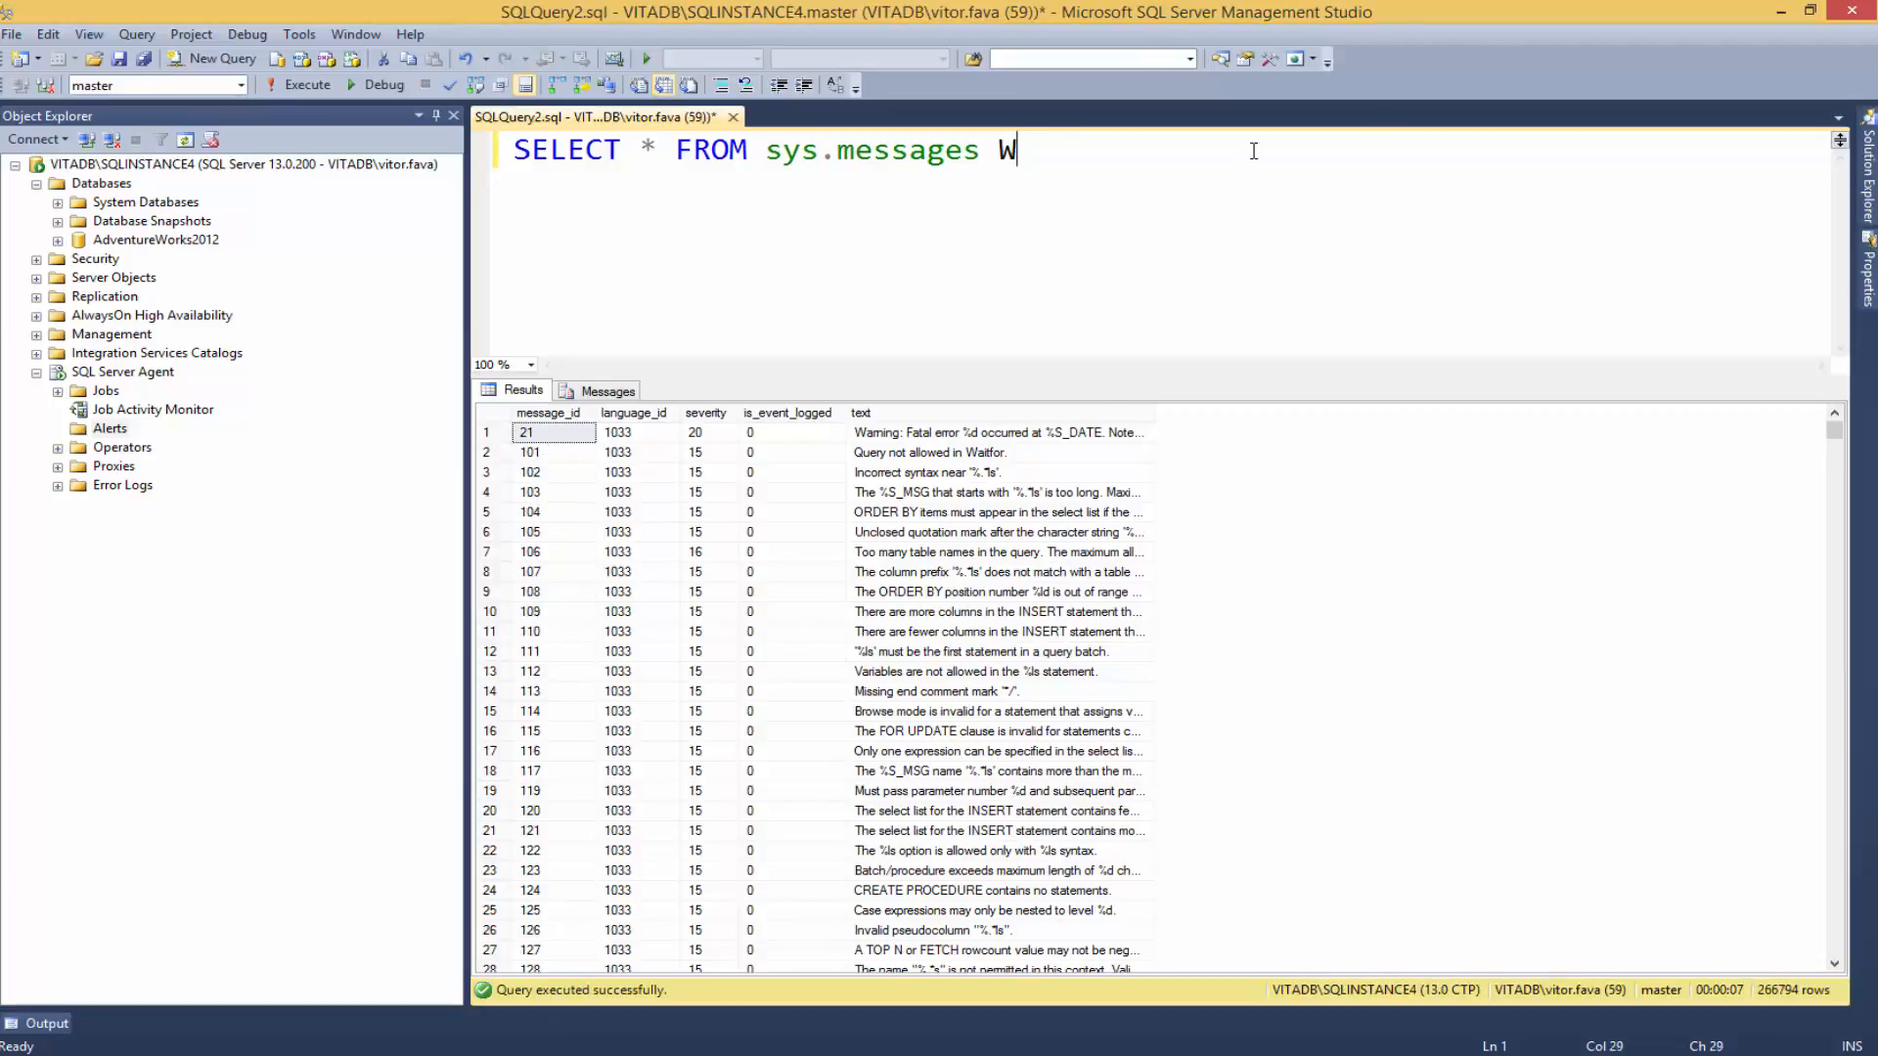
pyautogui.write('HERE messa')
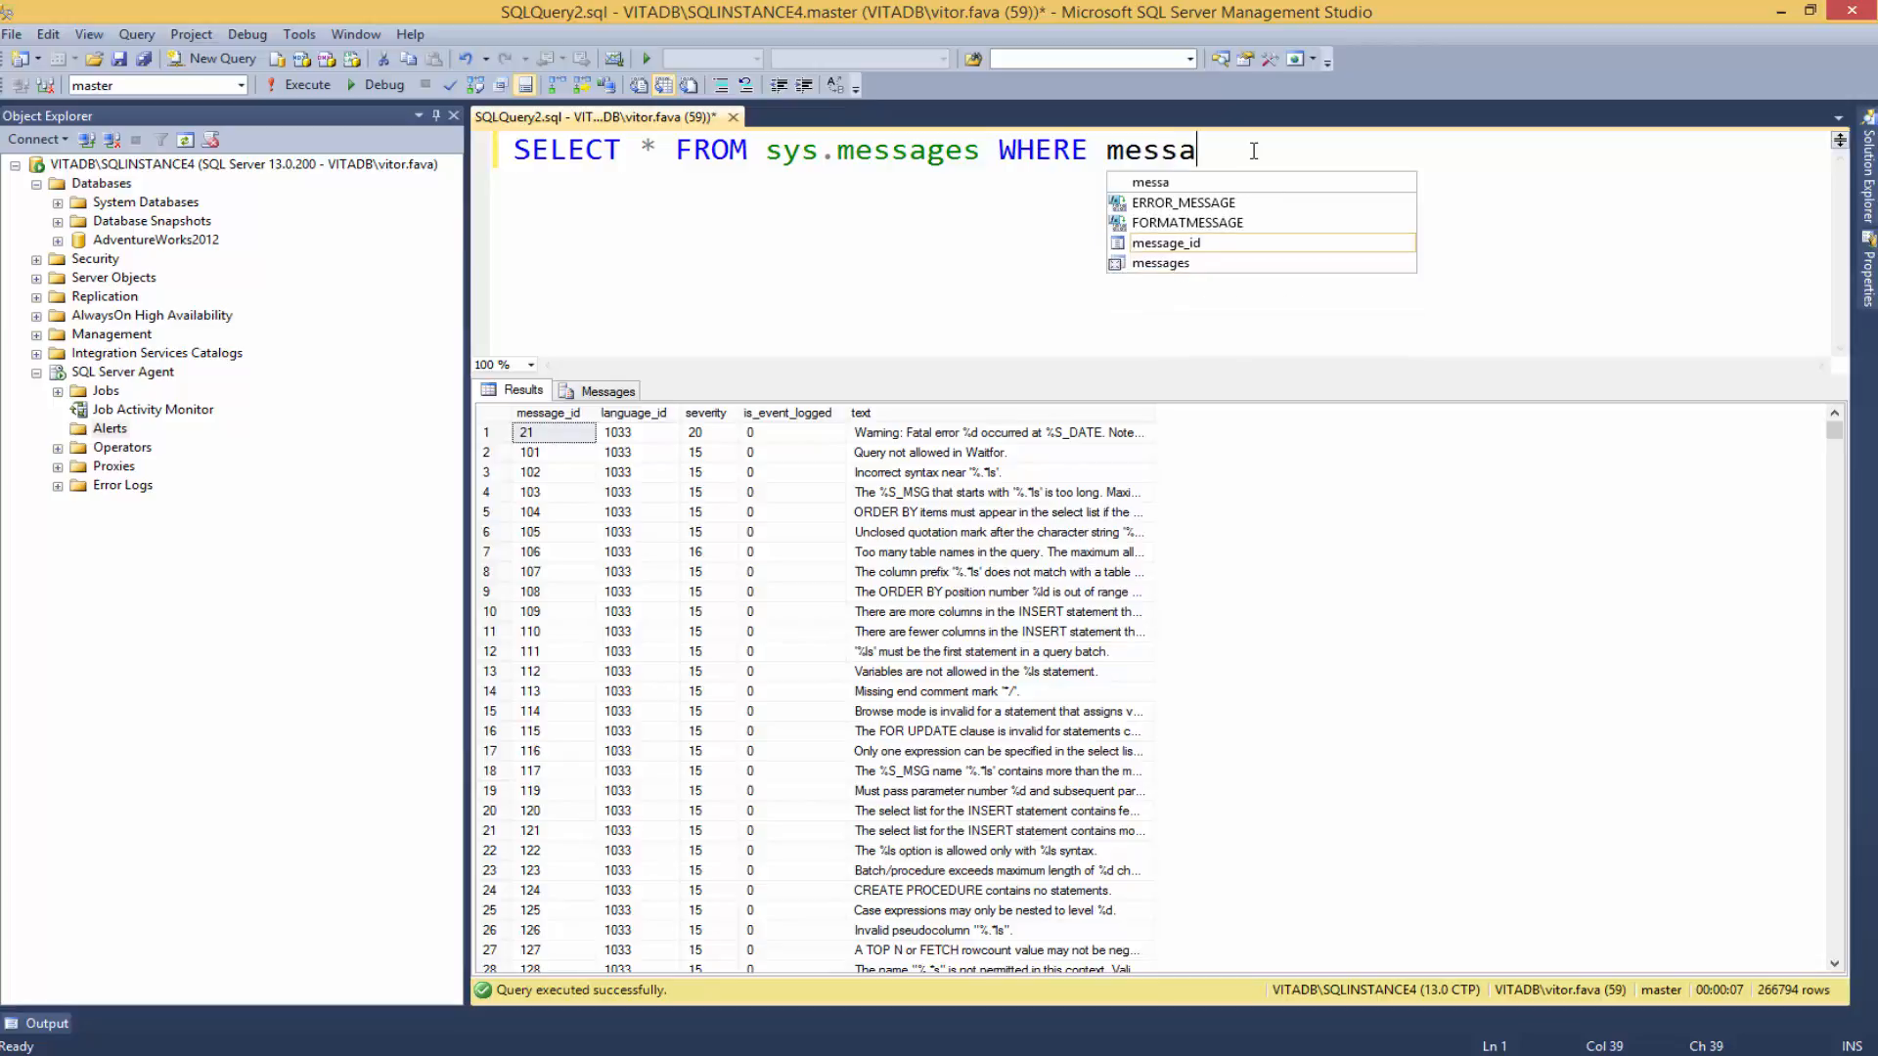
pyautogui.write('g')
pyautogui.press('Tab')
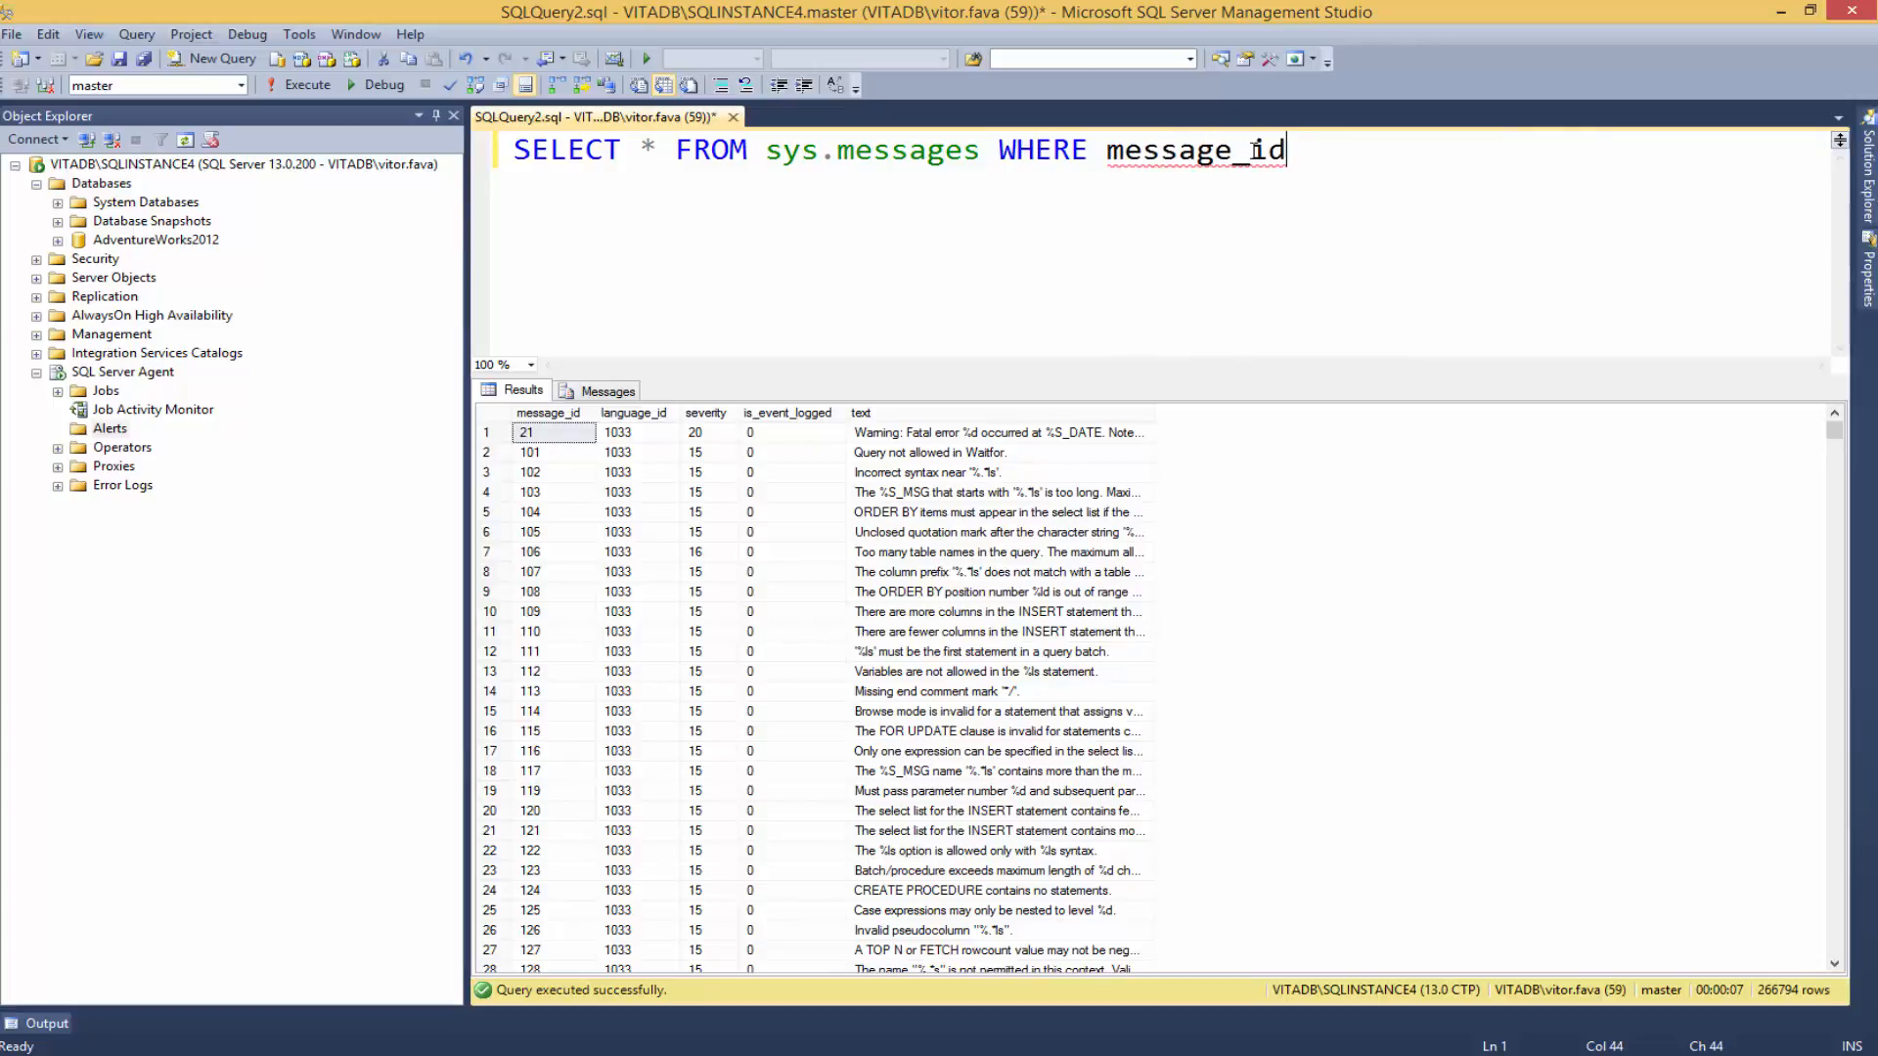
pyautogui.write('= 18456')
pyautogui.press('F5')
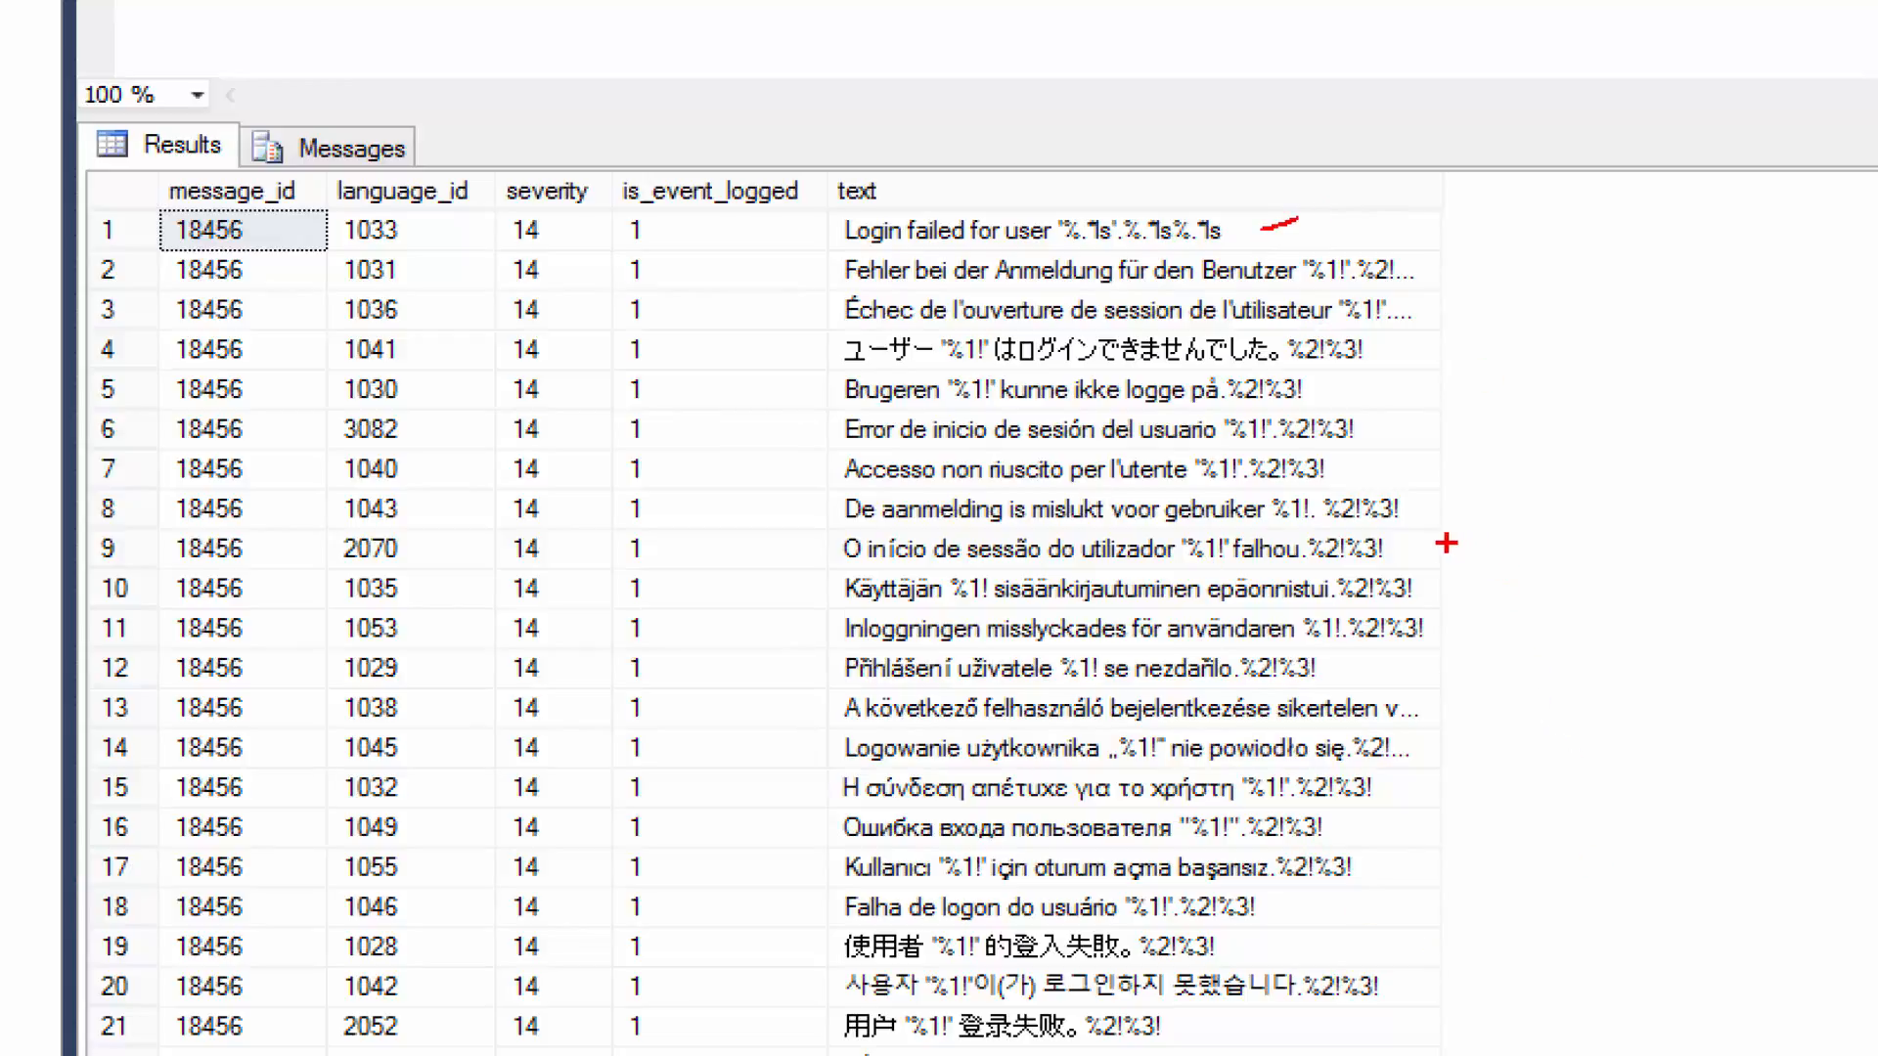
pyautogui.moveTo(1416, 550); pyautogui.dragTo(1463, 541)
pyautogui.moveTo(1318, 913); pyautogui.dragTo(1367, 894)
pyautogui.moveTo(152, 200)
pyautogui.mouseDown()
pyautogui.moveTo(205, 317)
pyautogui.moveTo(264, 1044)
pyautogui.moveTo(291, 1055)
pyautogui.mouseUp()
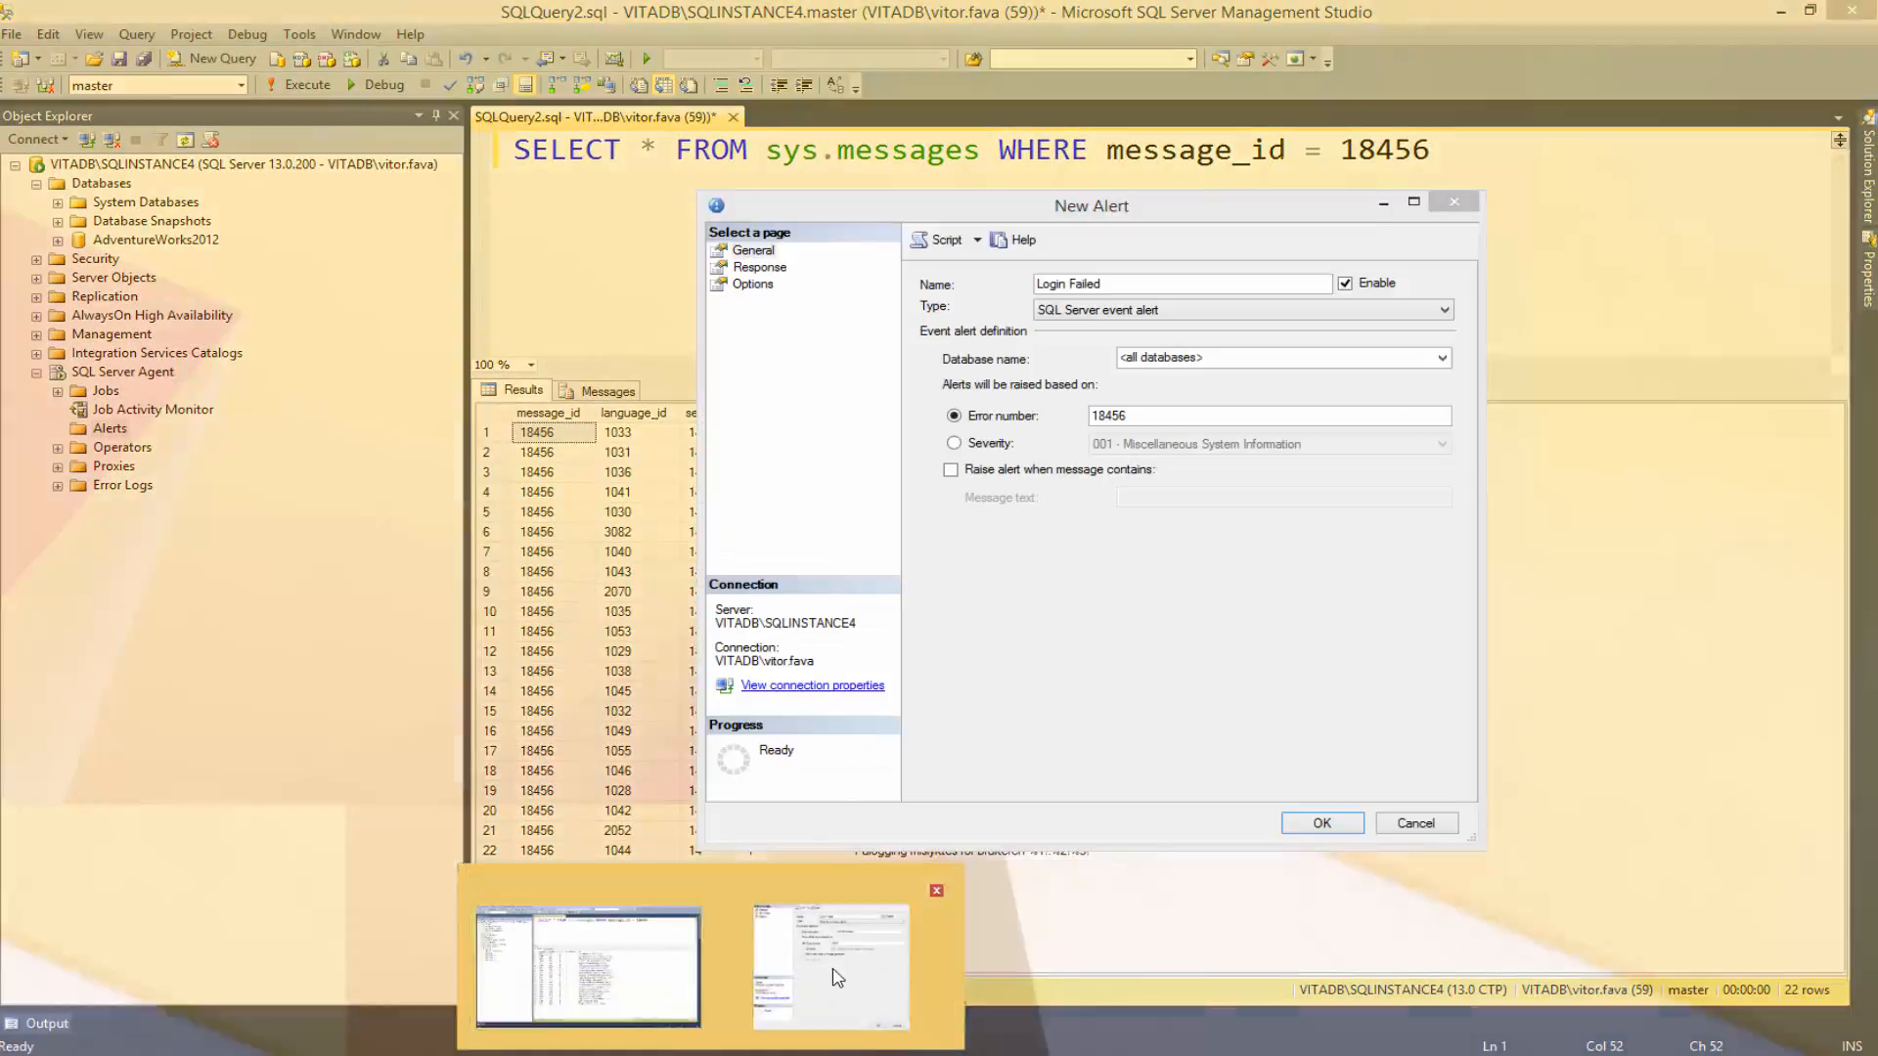
# Step: Return to the Login Failed alert, view its response settings, and create the alert
pyautogui.click(836, 978)
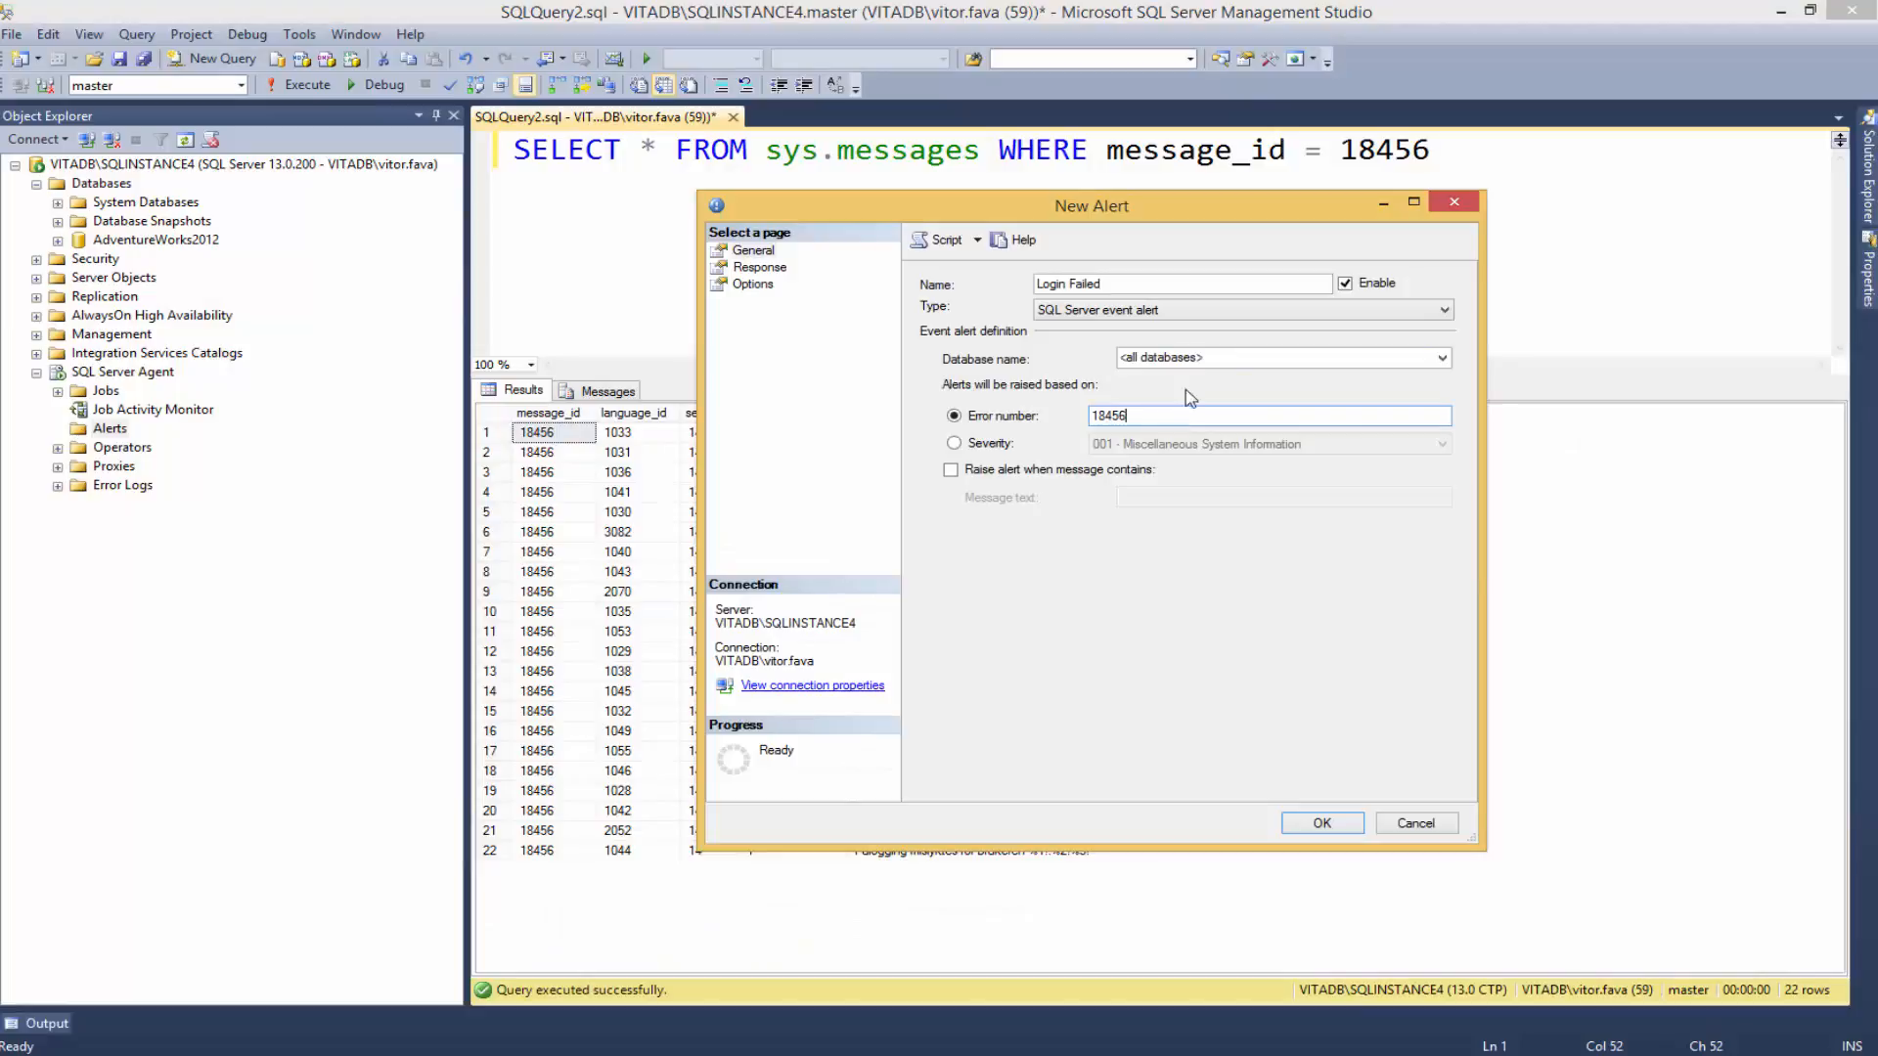
pyautogui.click(765, 268)
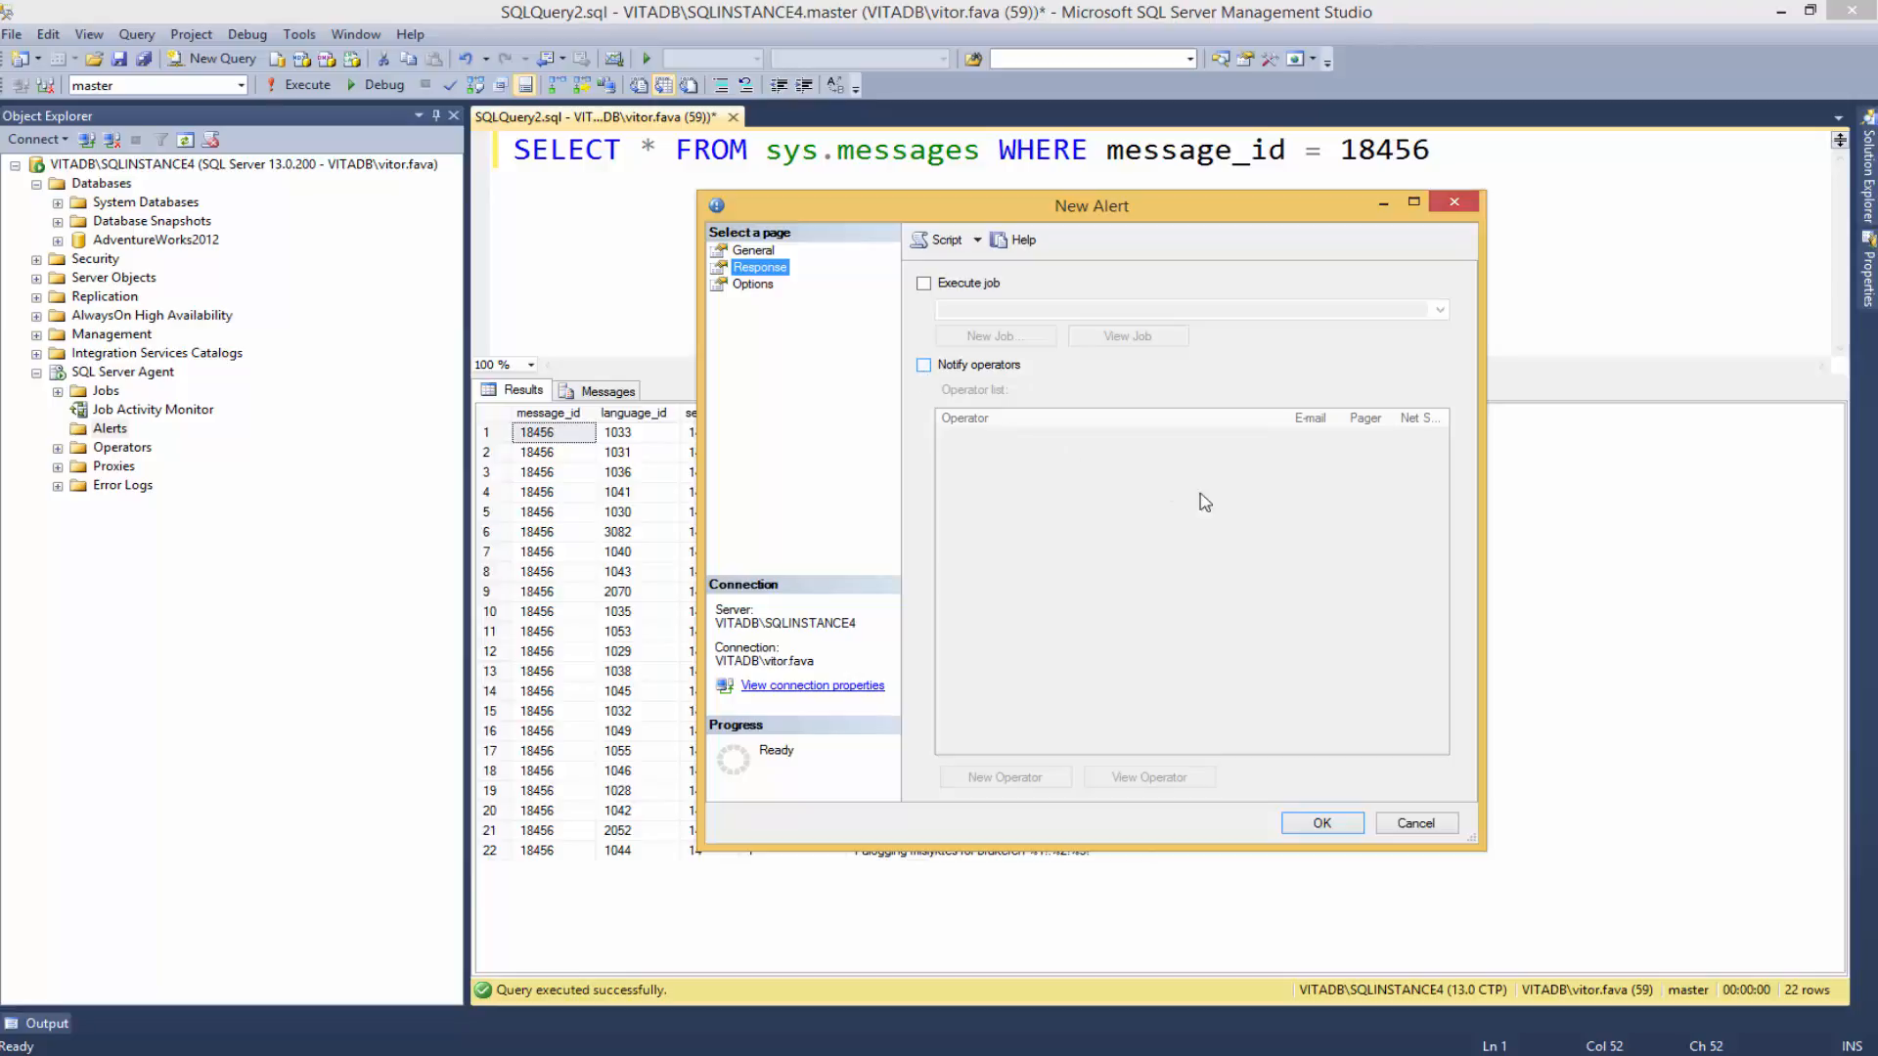
pyautogui.click(1324, 825)
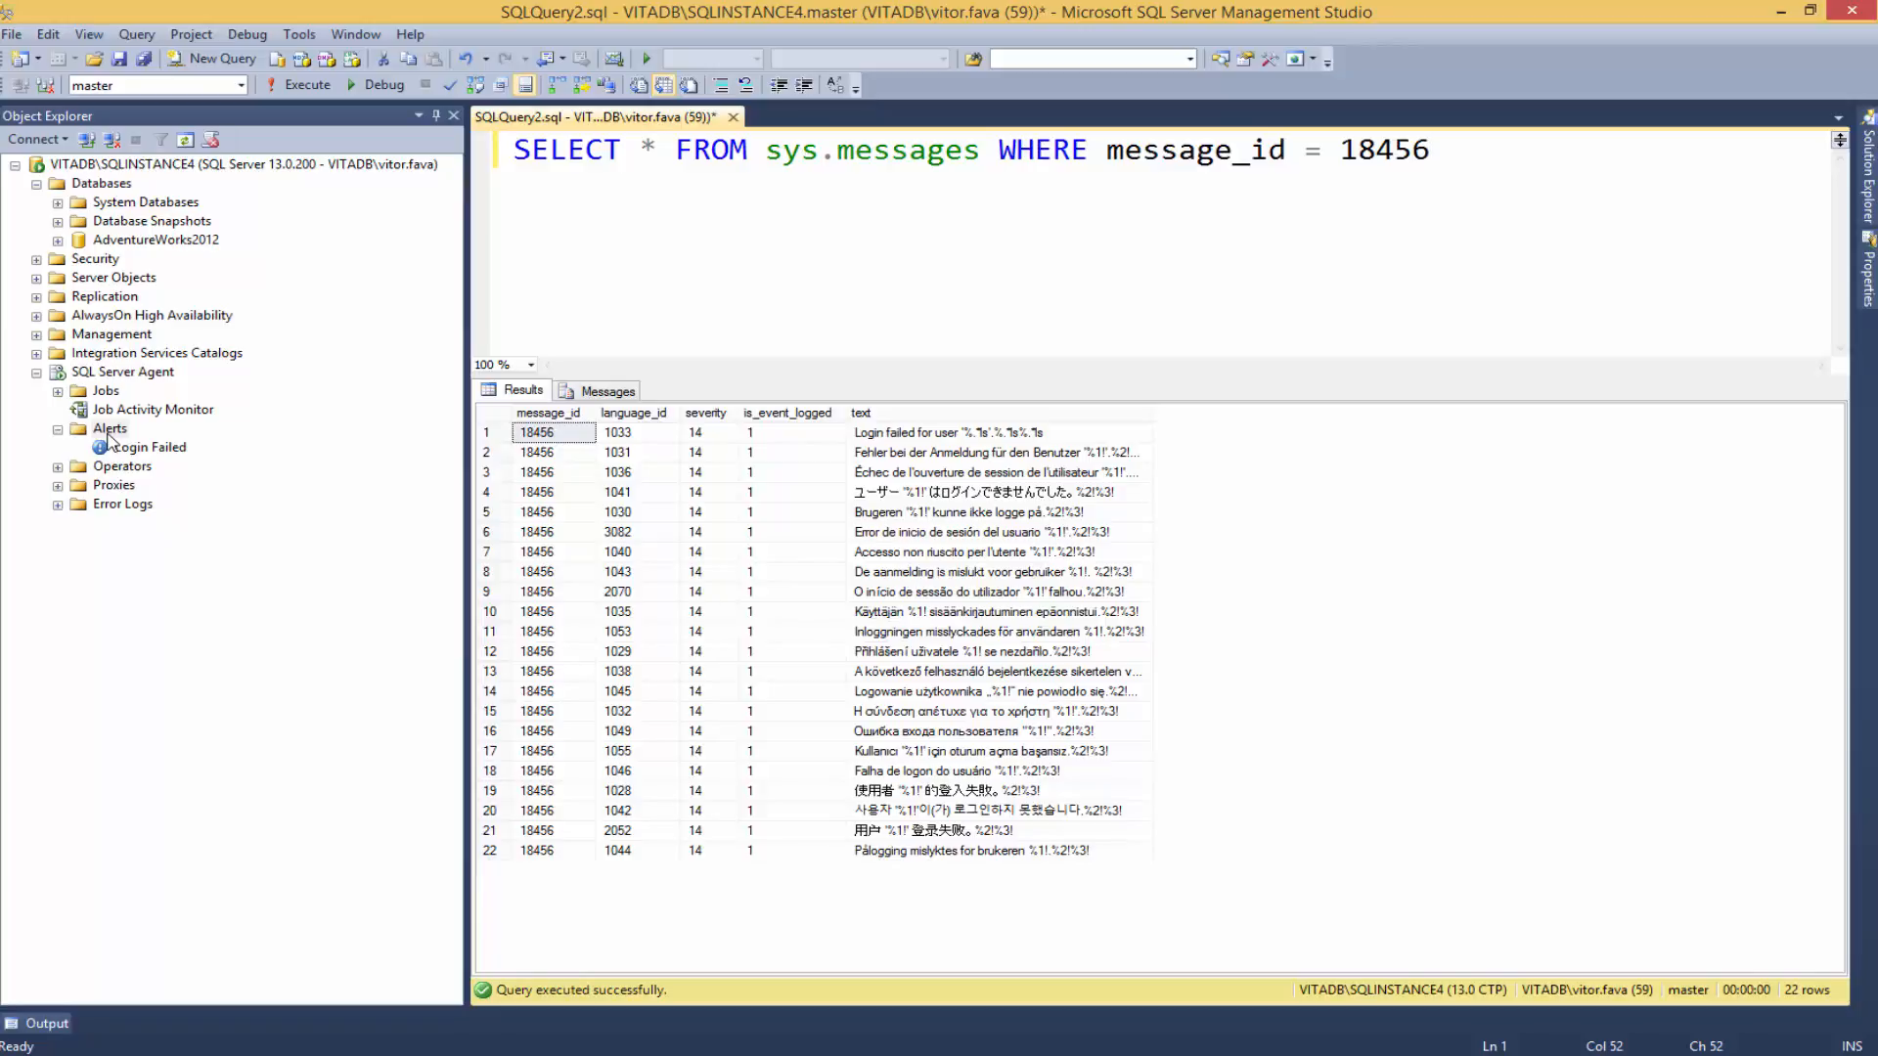
# Step: Start a second new alert in the SQL Server Agent's Alerts folder
pyautogui.rightClick(110, 430)
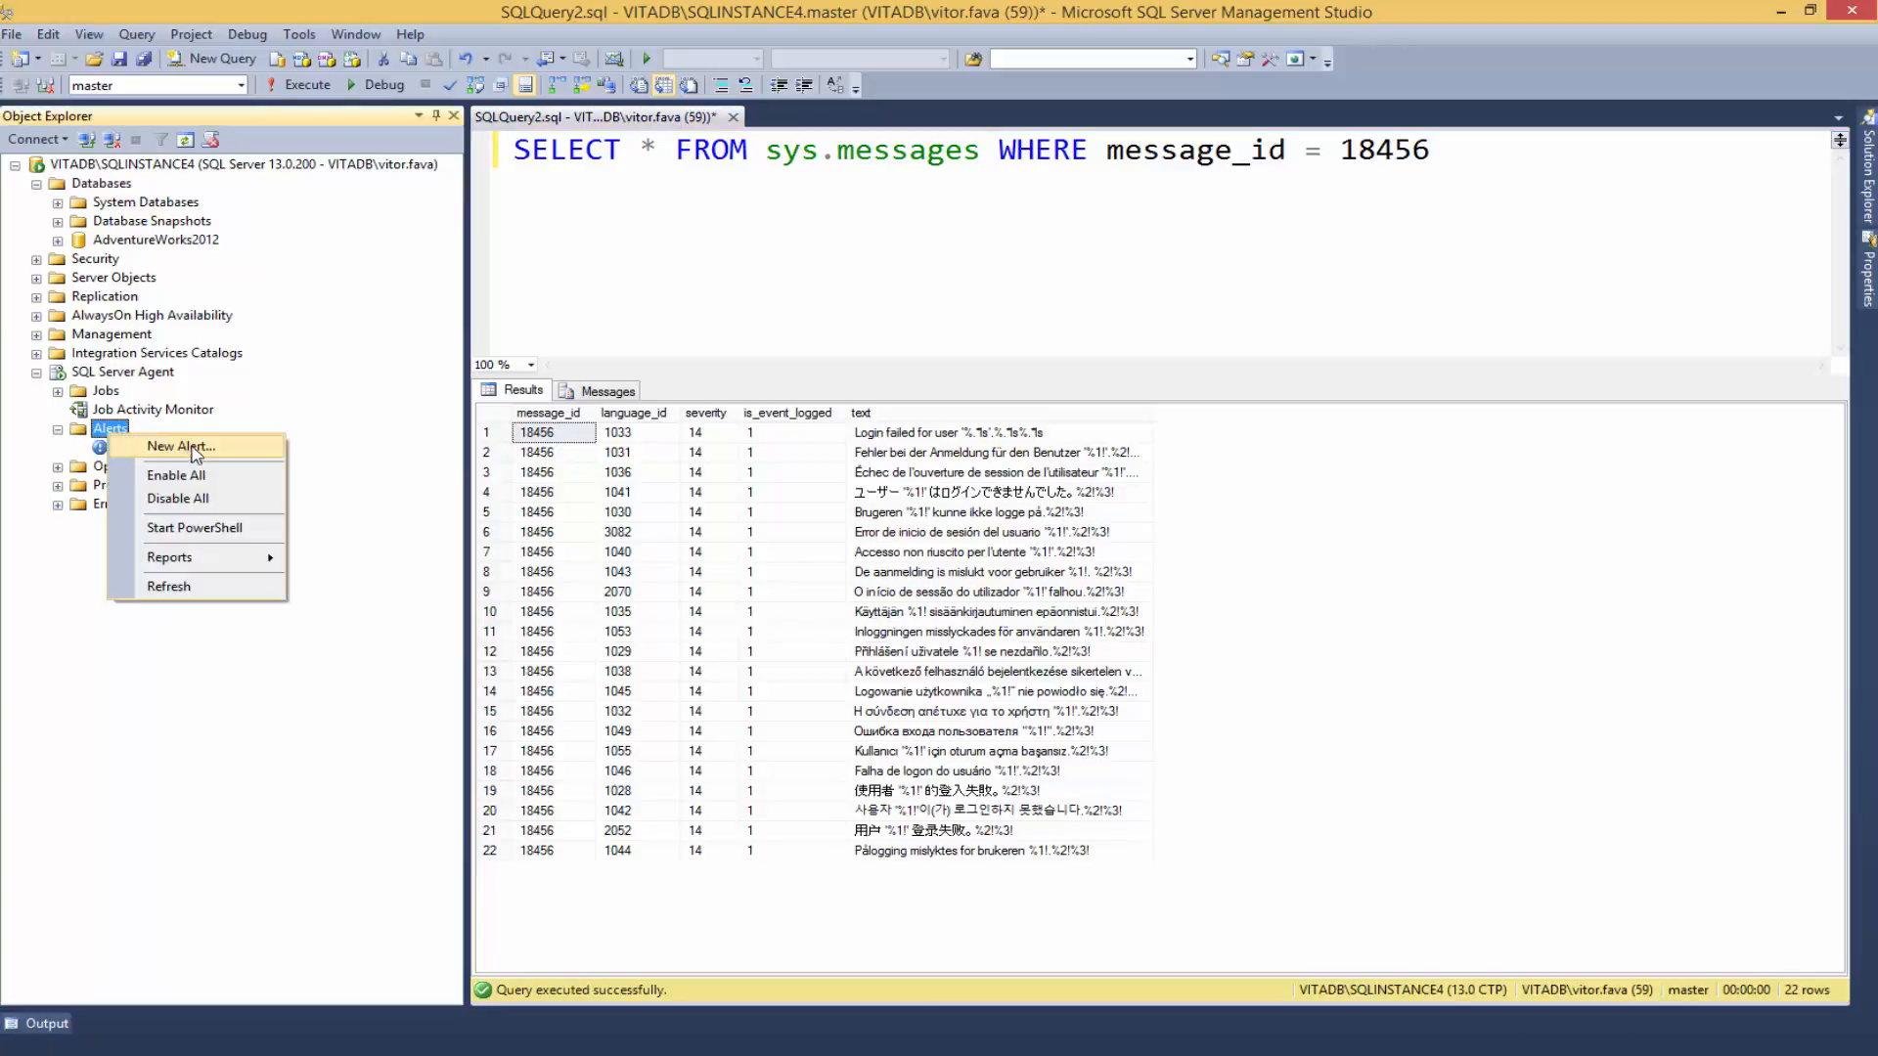
pyautogui.click(194, 449)
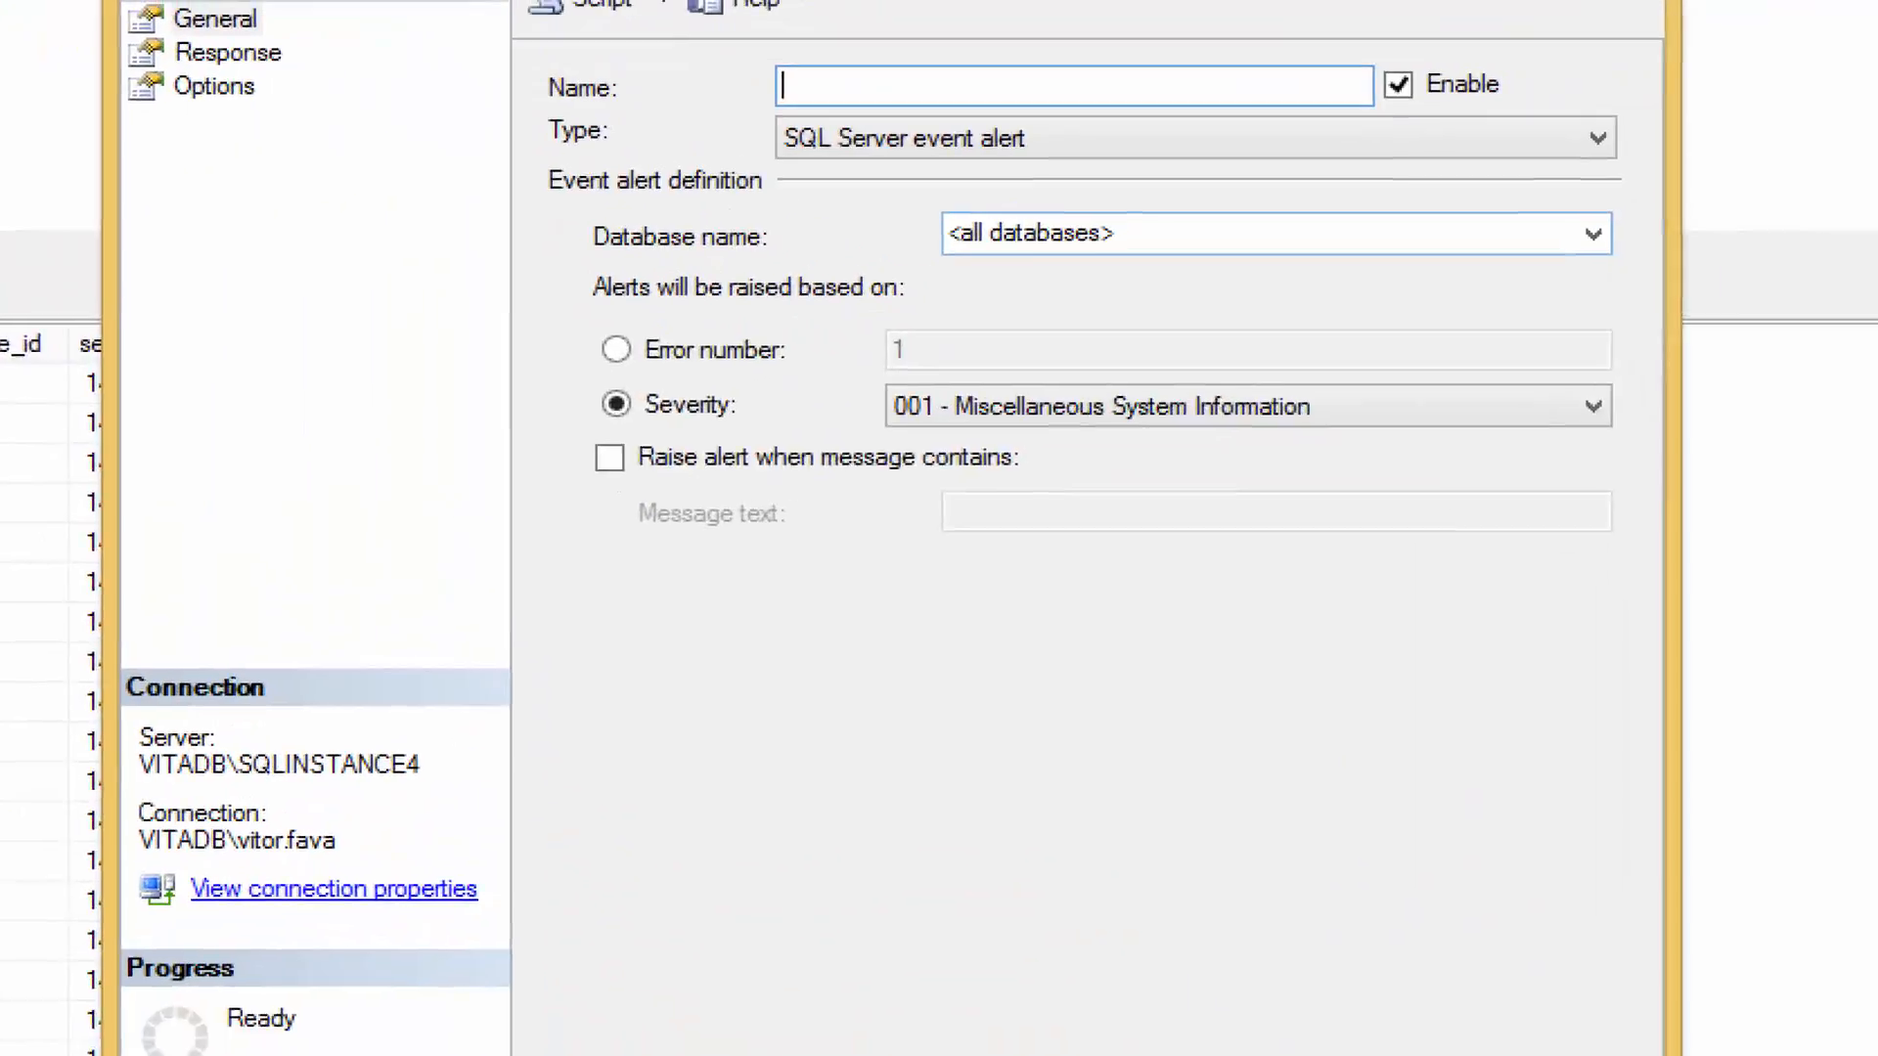
pyautogui.moveTo(1103, 195); pyautogui.dragTo(1182, 168)
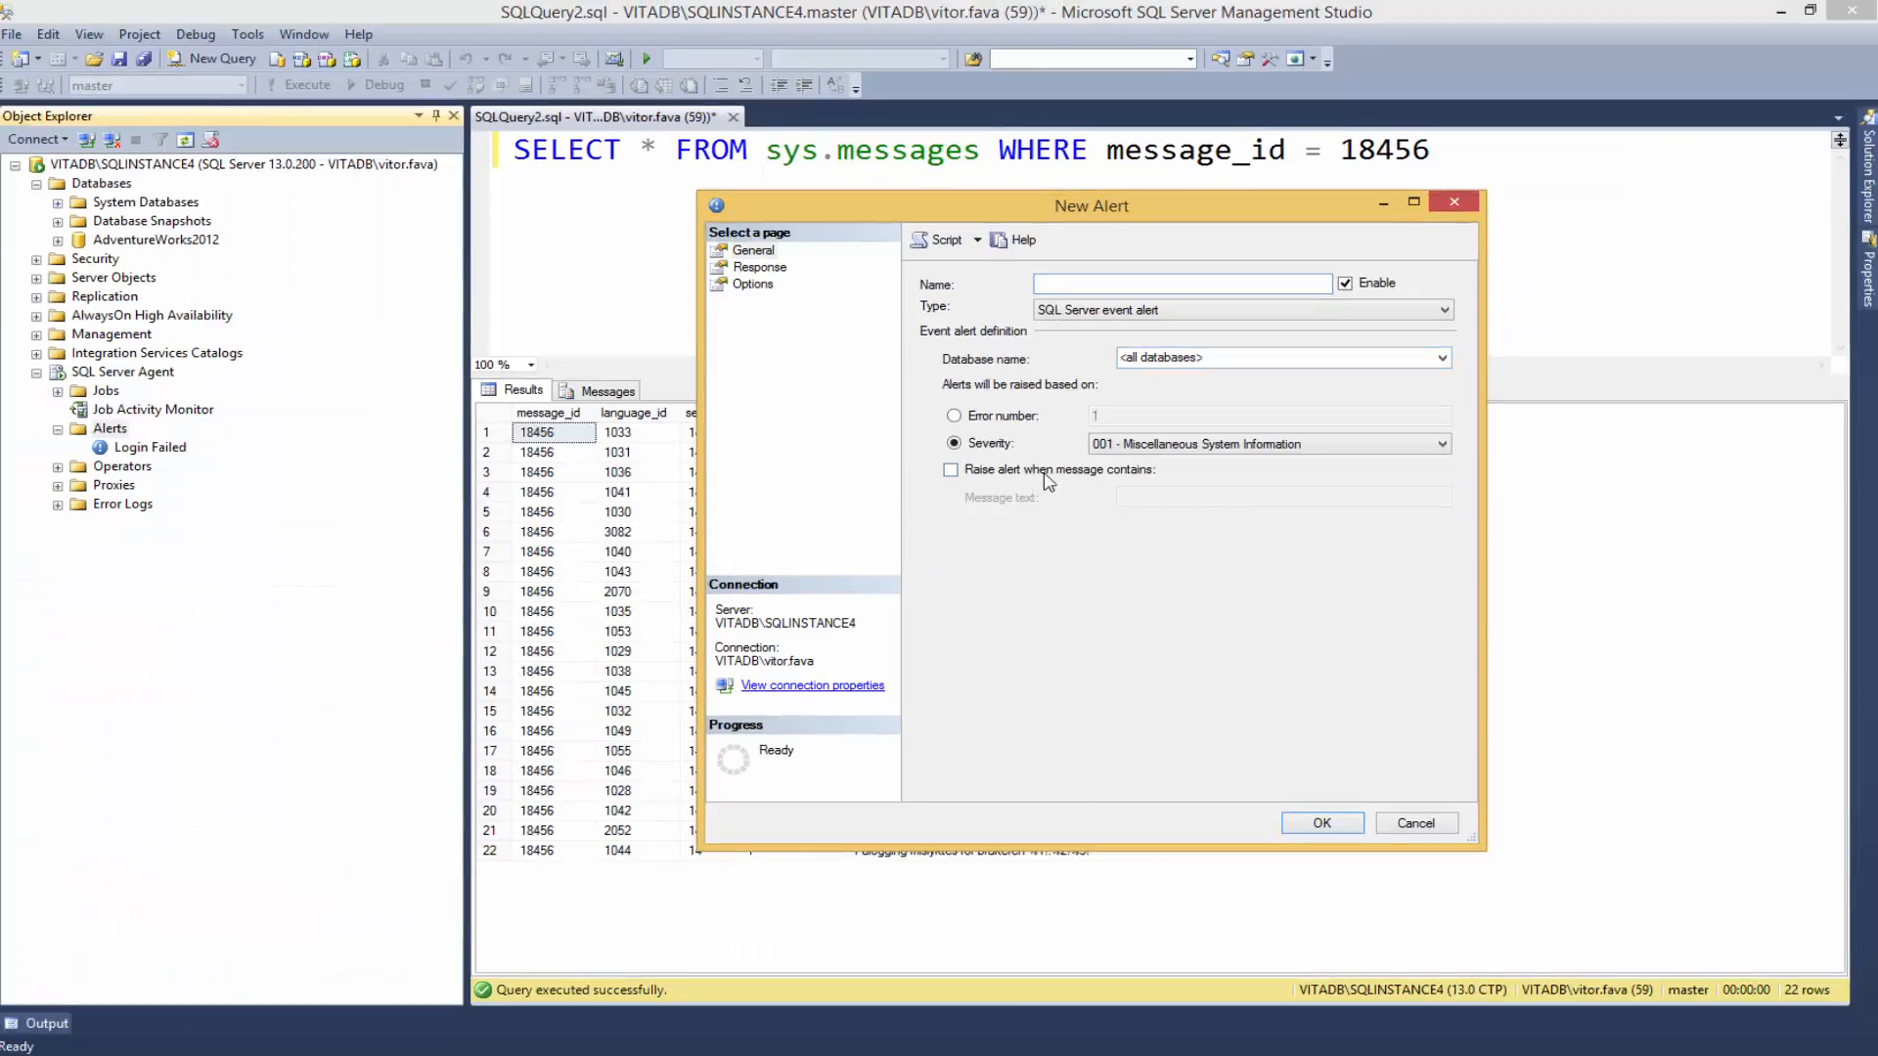
# Step: Examine the severity levels on which the new alert can be raised
pyautogui.click(955, 417)
pyautogui.click(955, 444)
pyautogui.click(1446, 447)
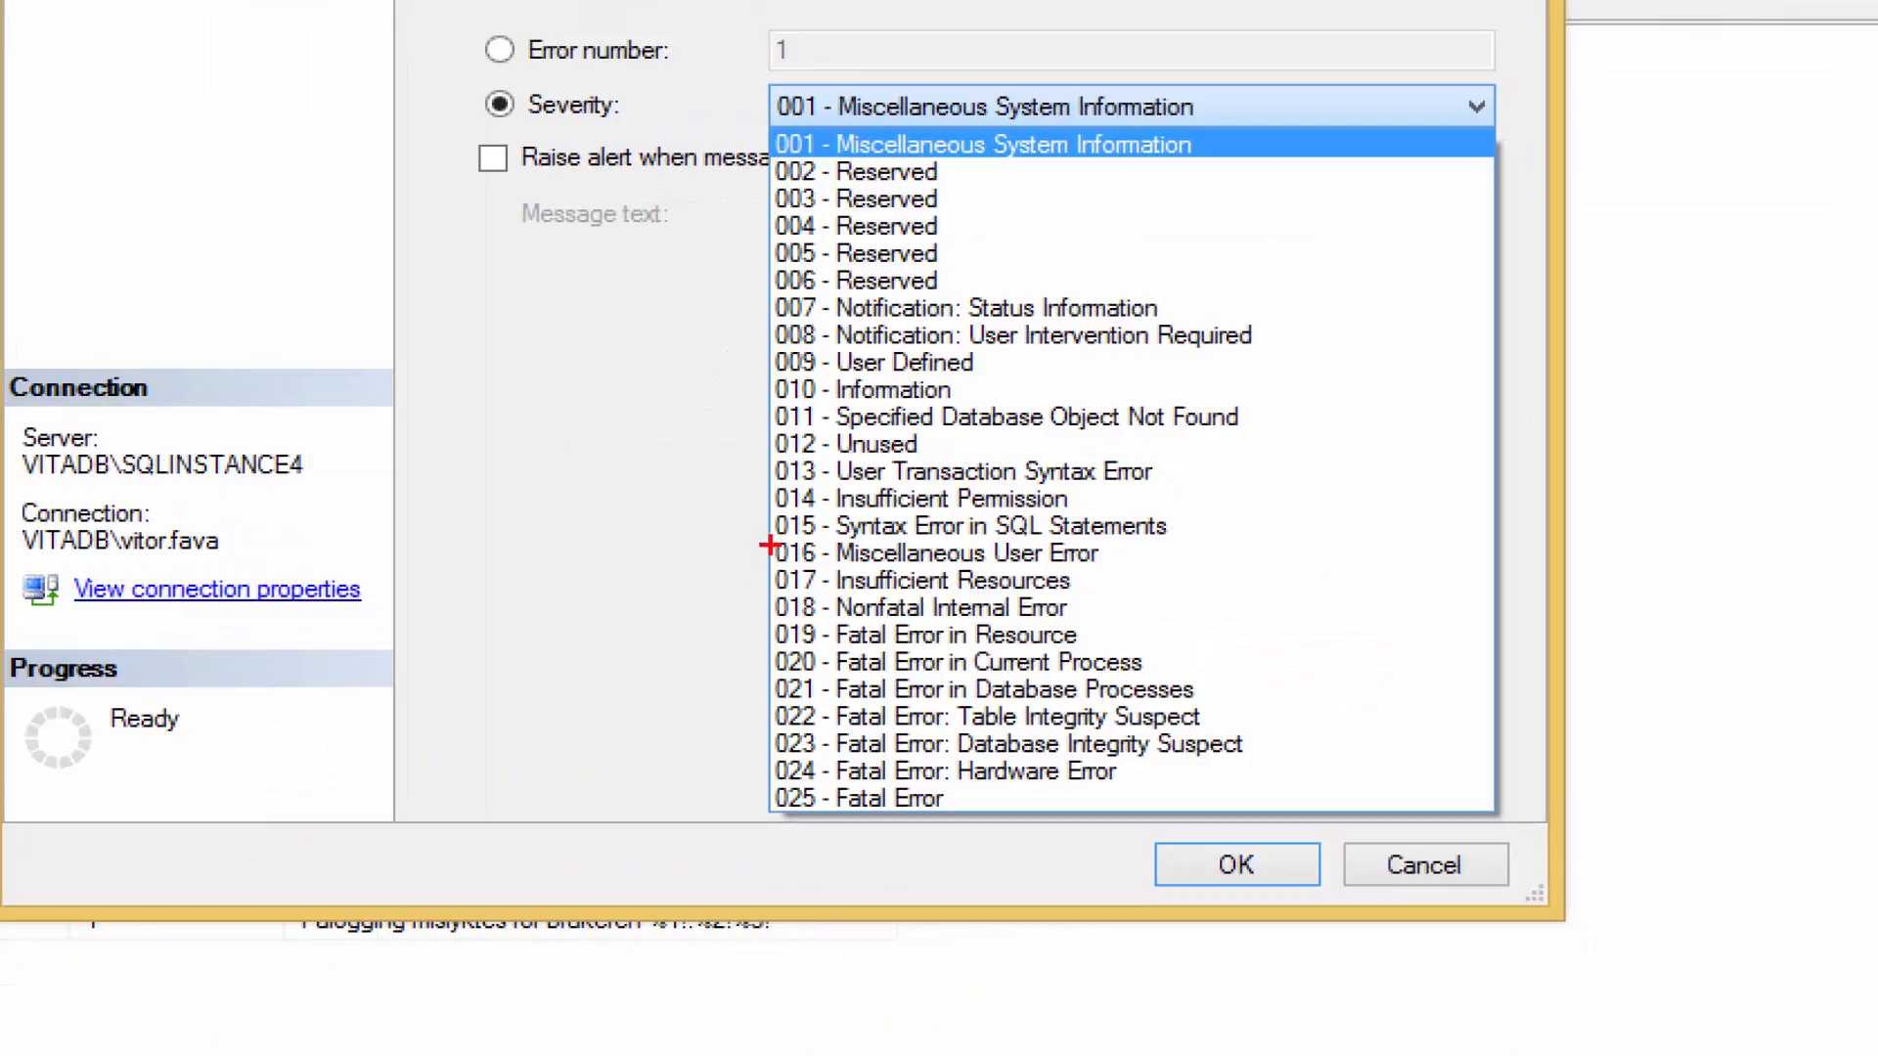
pyautogui.moveTo(754, 538)
pyautogui.mouseDown()
pyautogui.moveTo(1069, 801)
pyautogui.moveTo(1287, 824)
pyautogui.mouseUp()
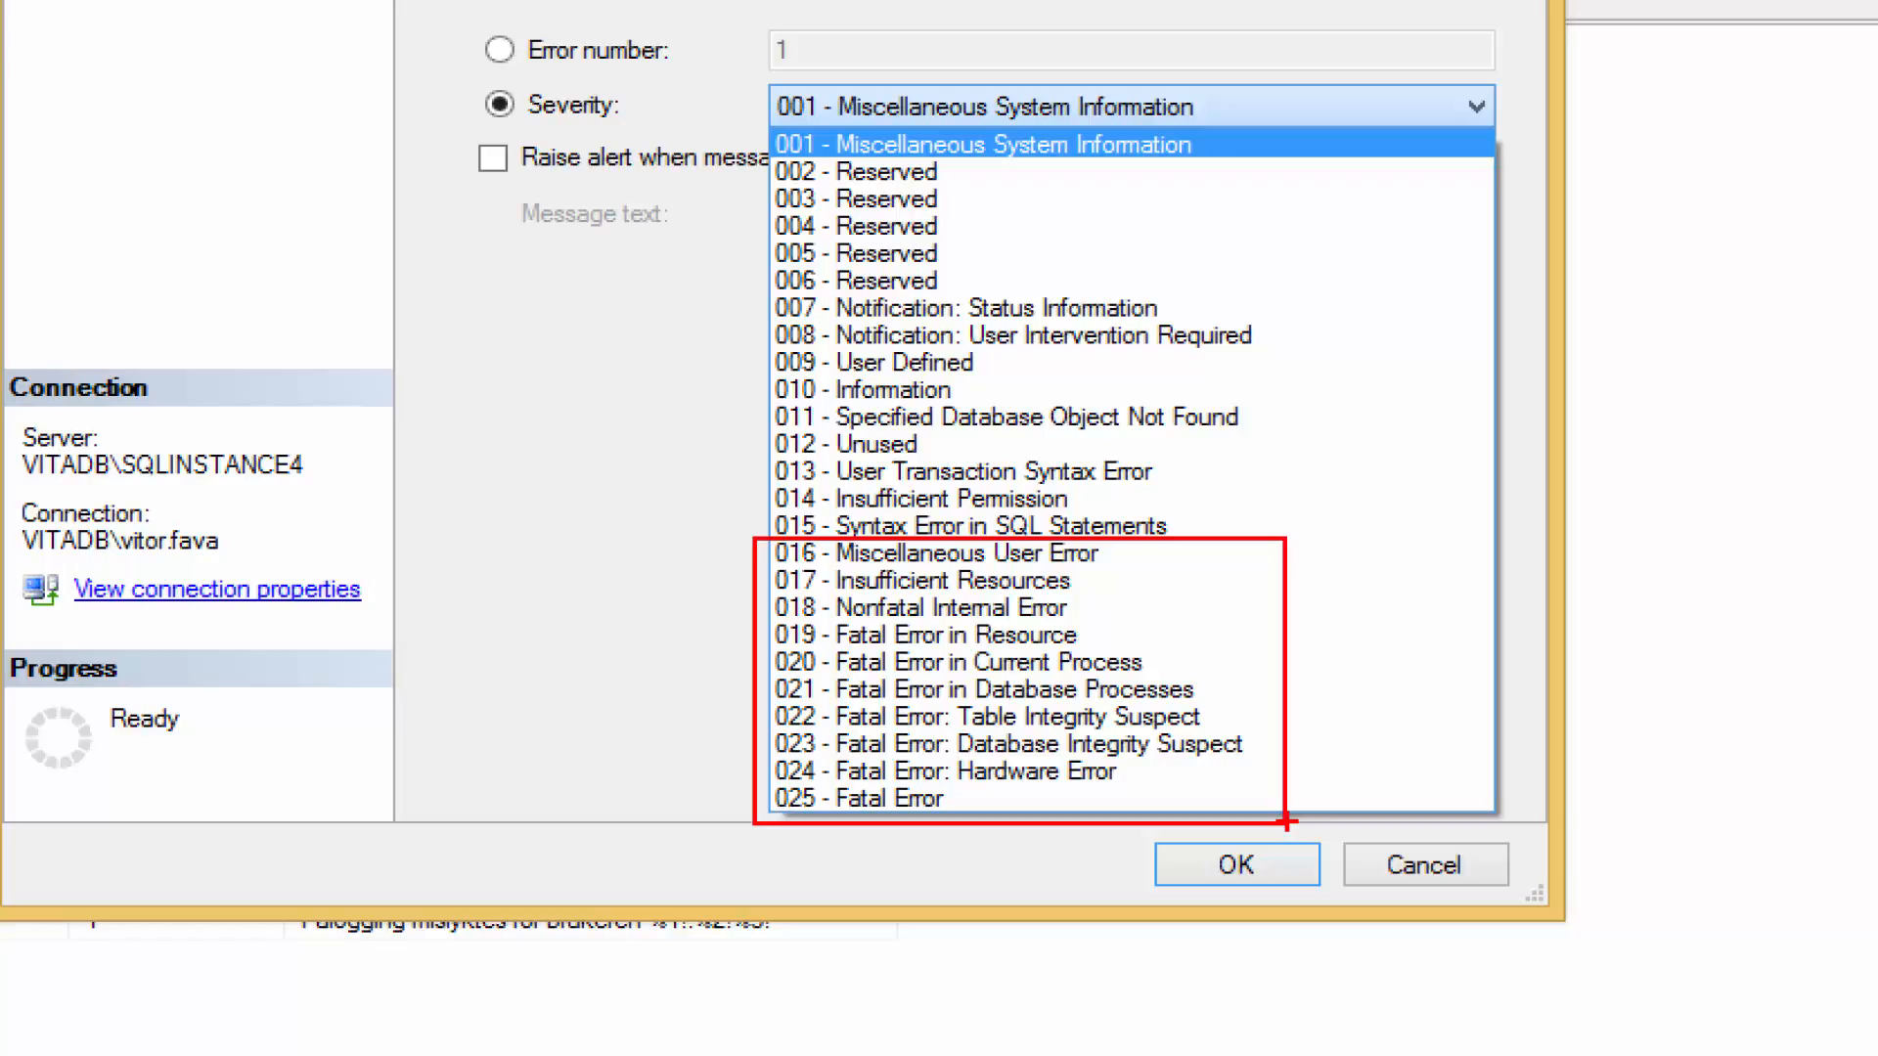
pyautogui.press('Escape')
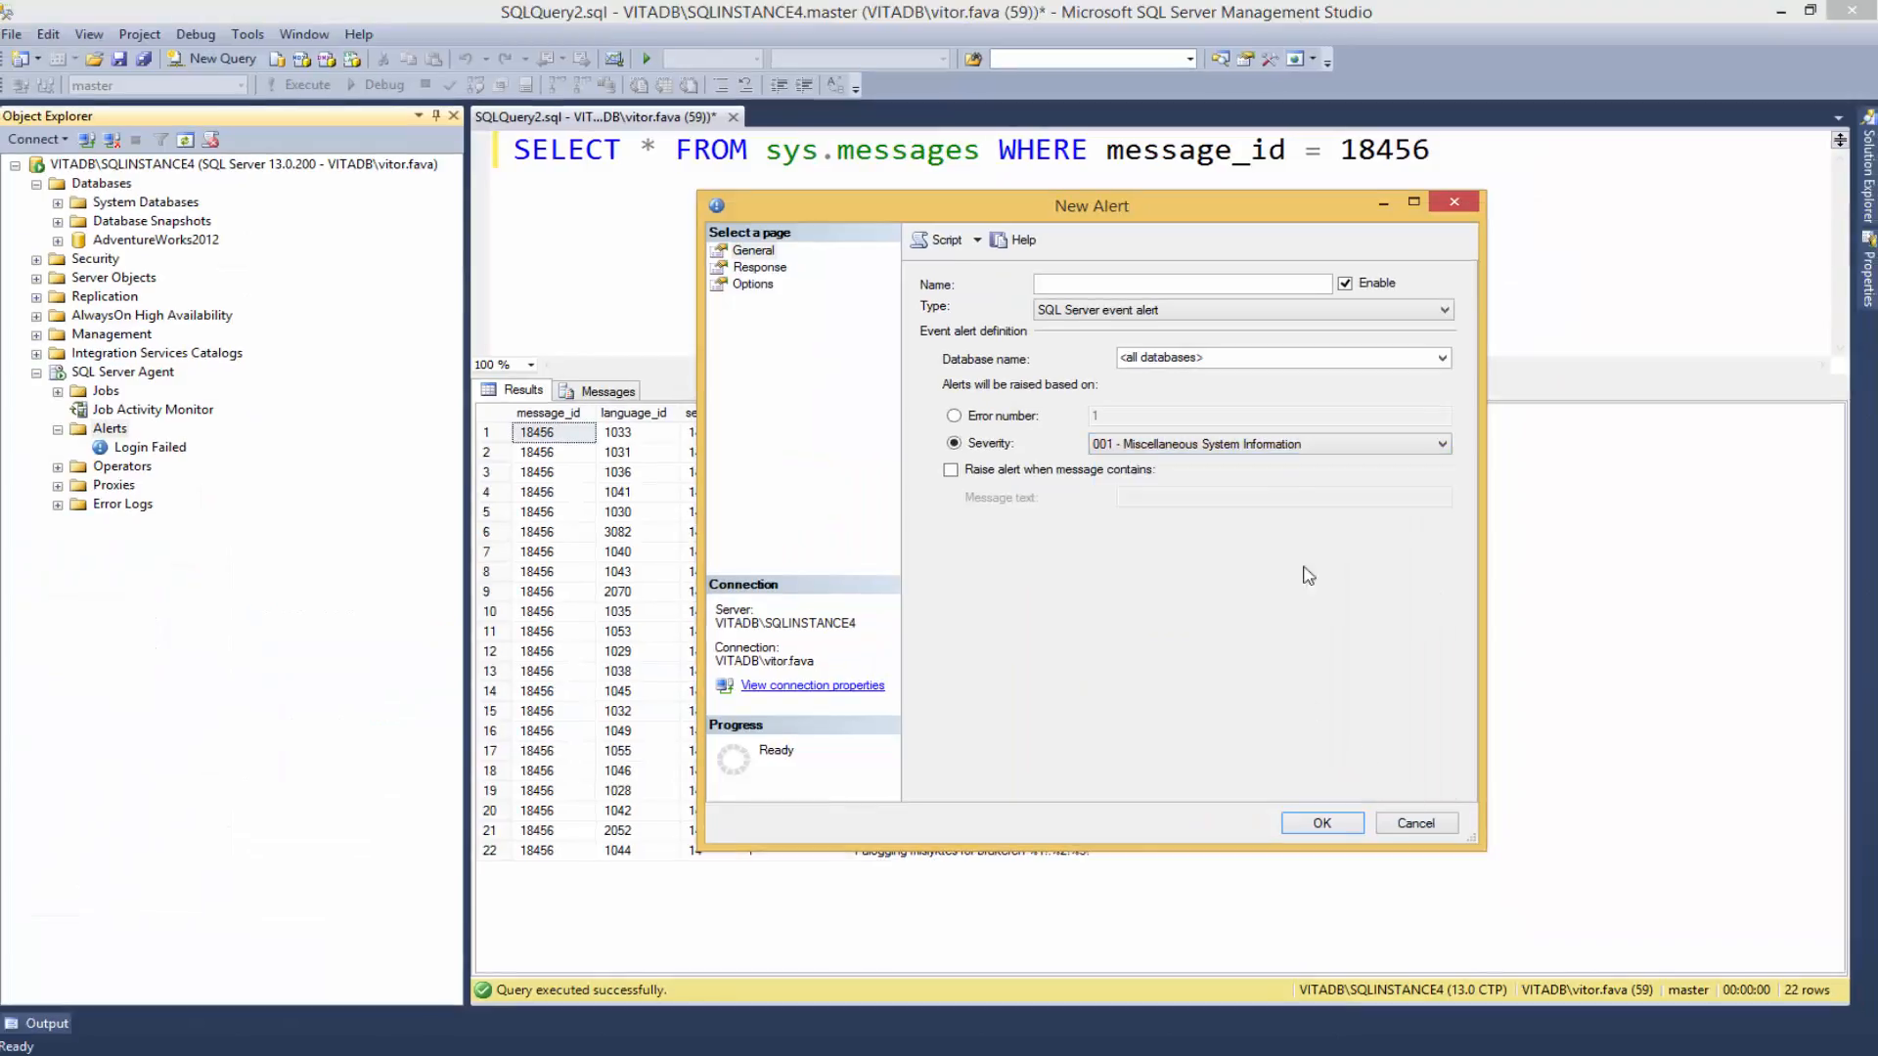
# Step: Name the alert Alert Sev 16, set its severity to 016 - Miscellaneous User Error, and create it
pyautogui.click(1166, 293)
pyautogui.write('Alerta ')
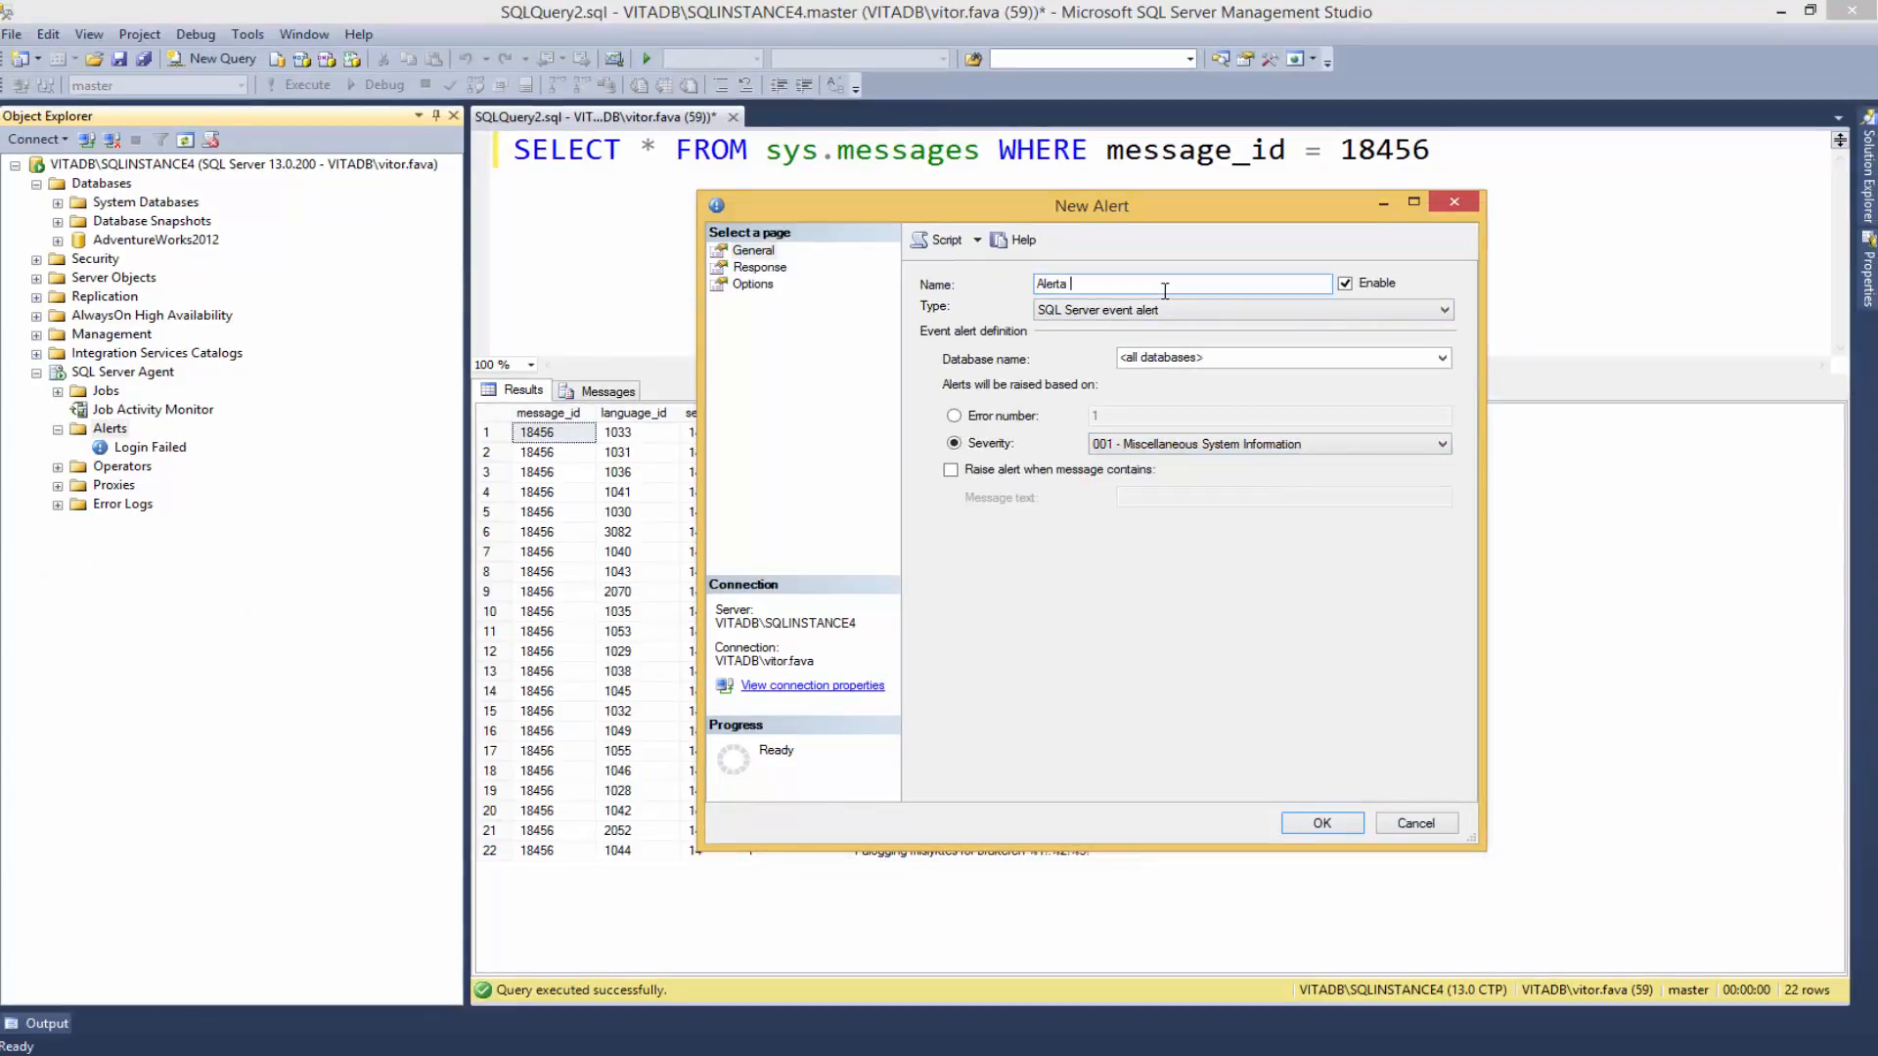
pyautogui.write('Sev 16')
pyautogui.press('Left')
pyautogui.press('BackSpace')
pyautogui.click(1096, 445)
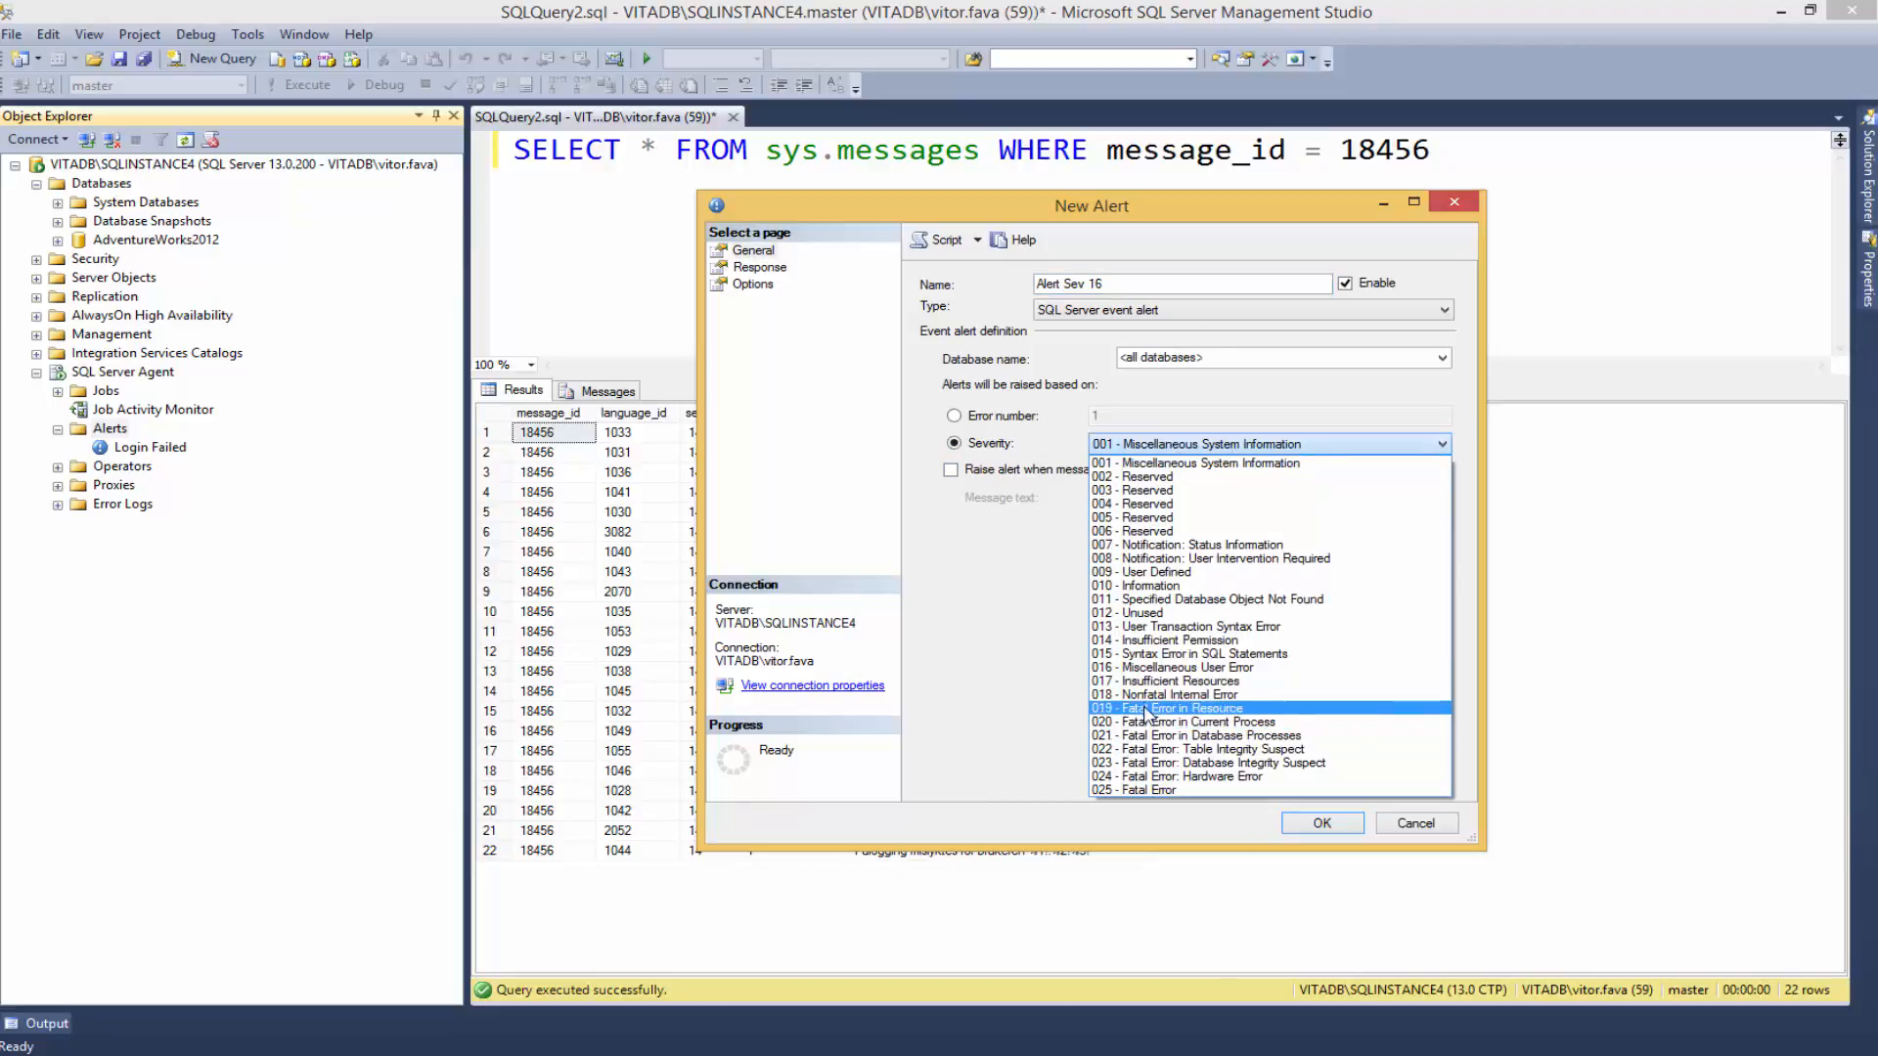
pyautogui.click(1144, 668)
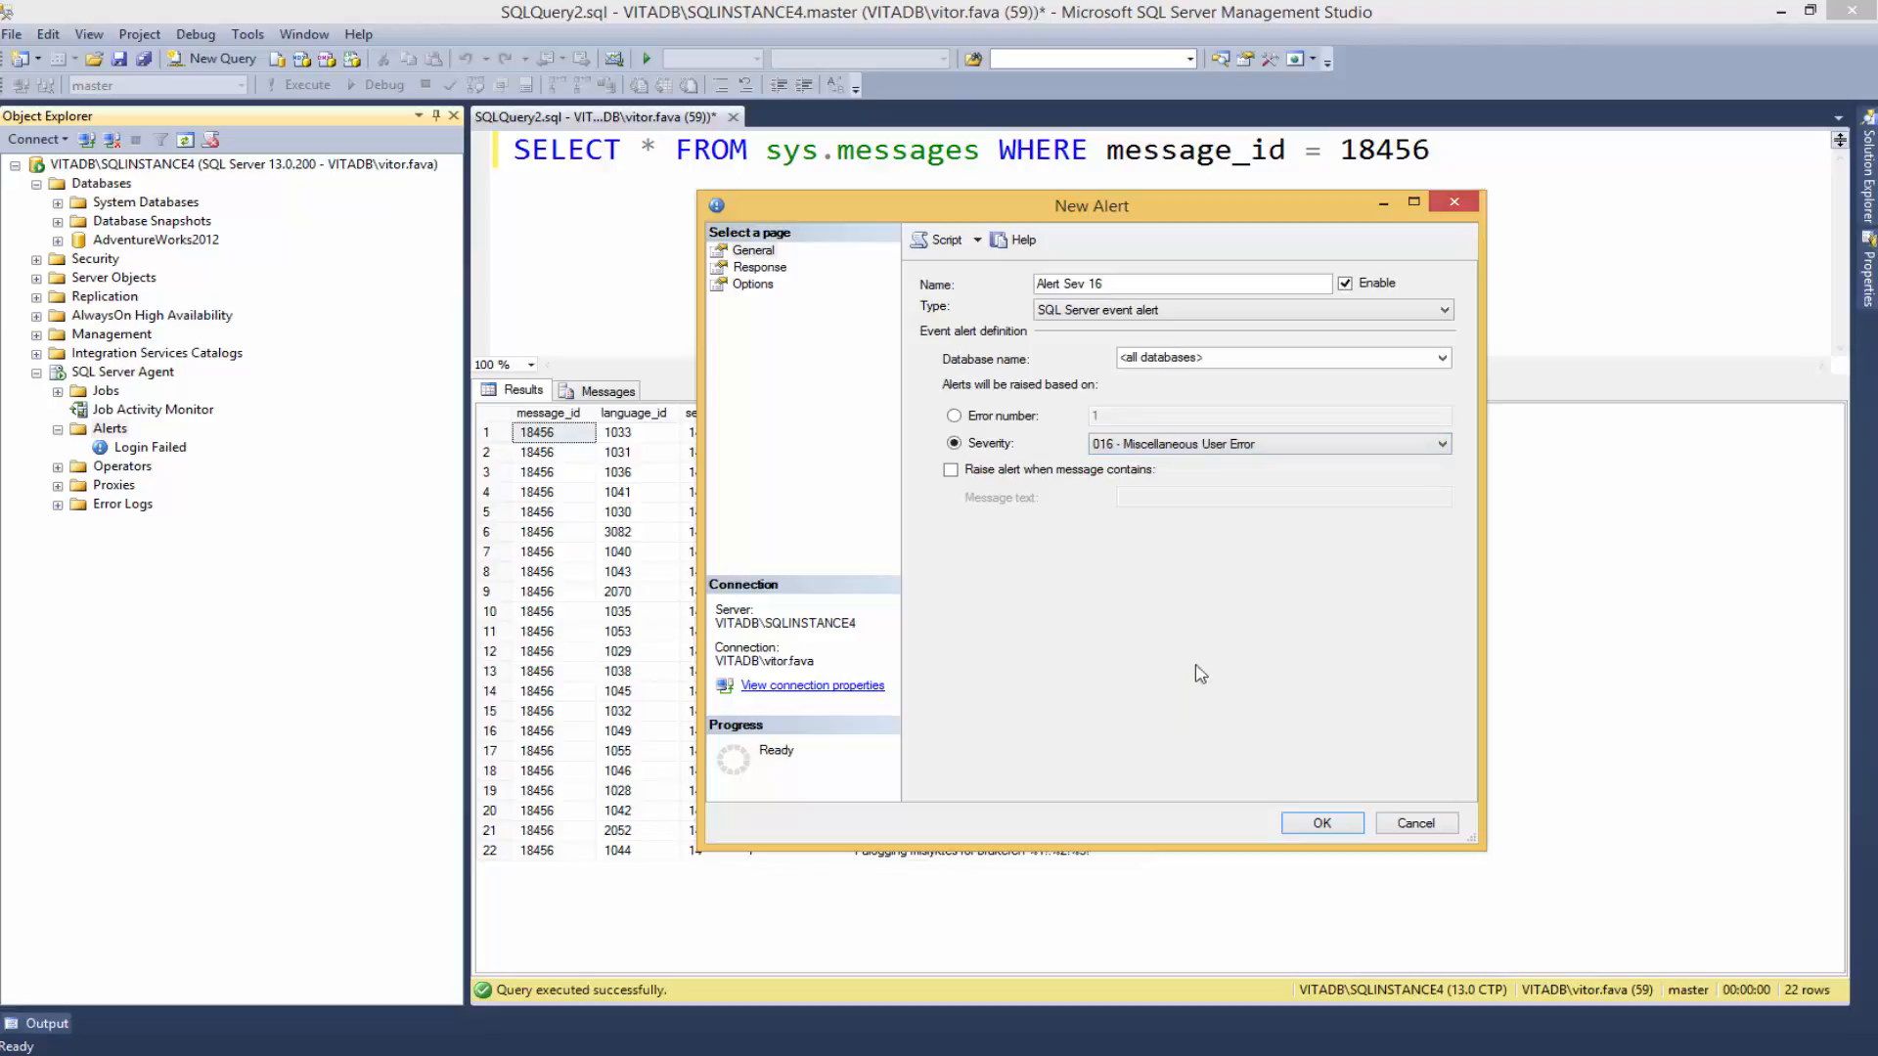
pyautogui.click(1321, 823)
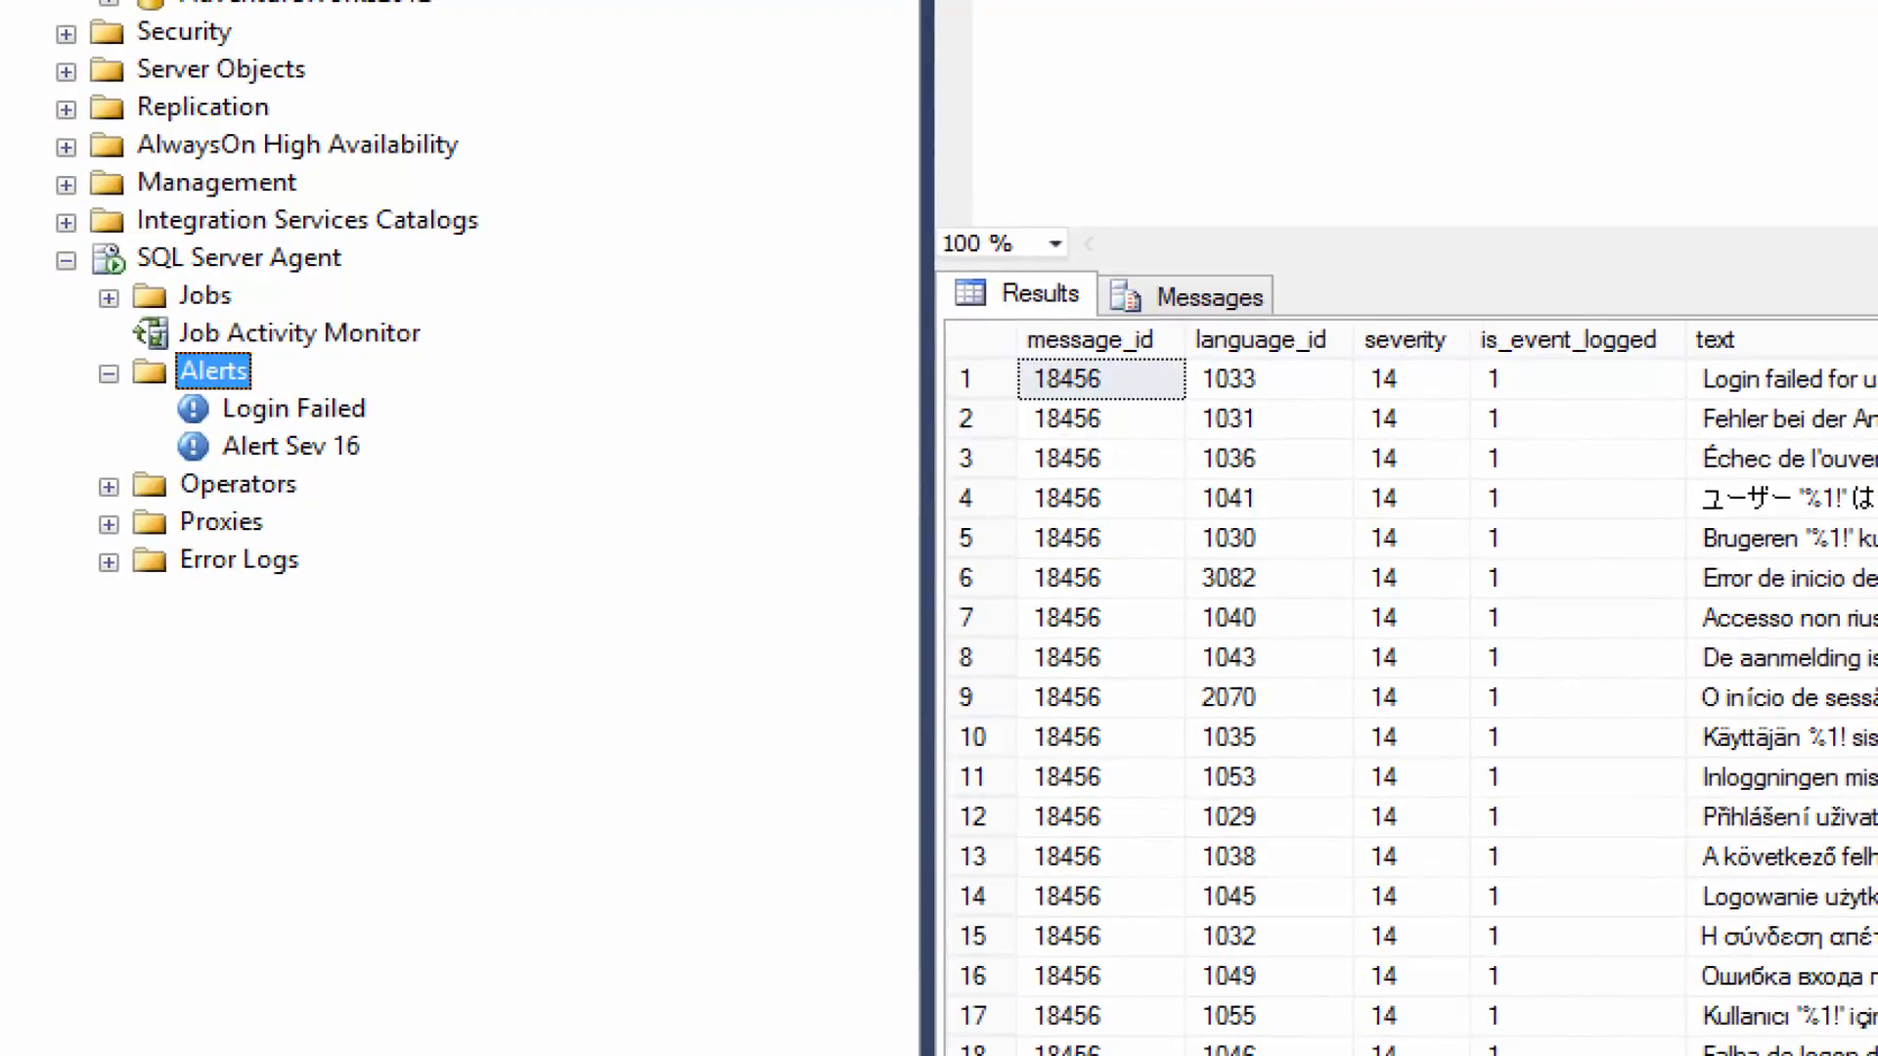
pyautogui.moveTo(81, 350); pyautogui.dragTo(399, 466)
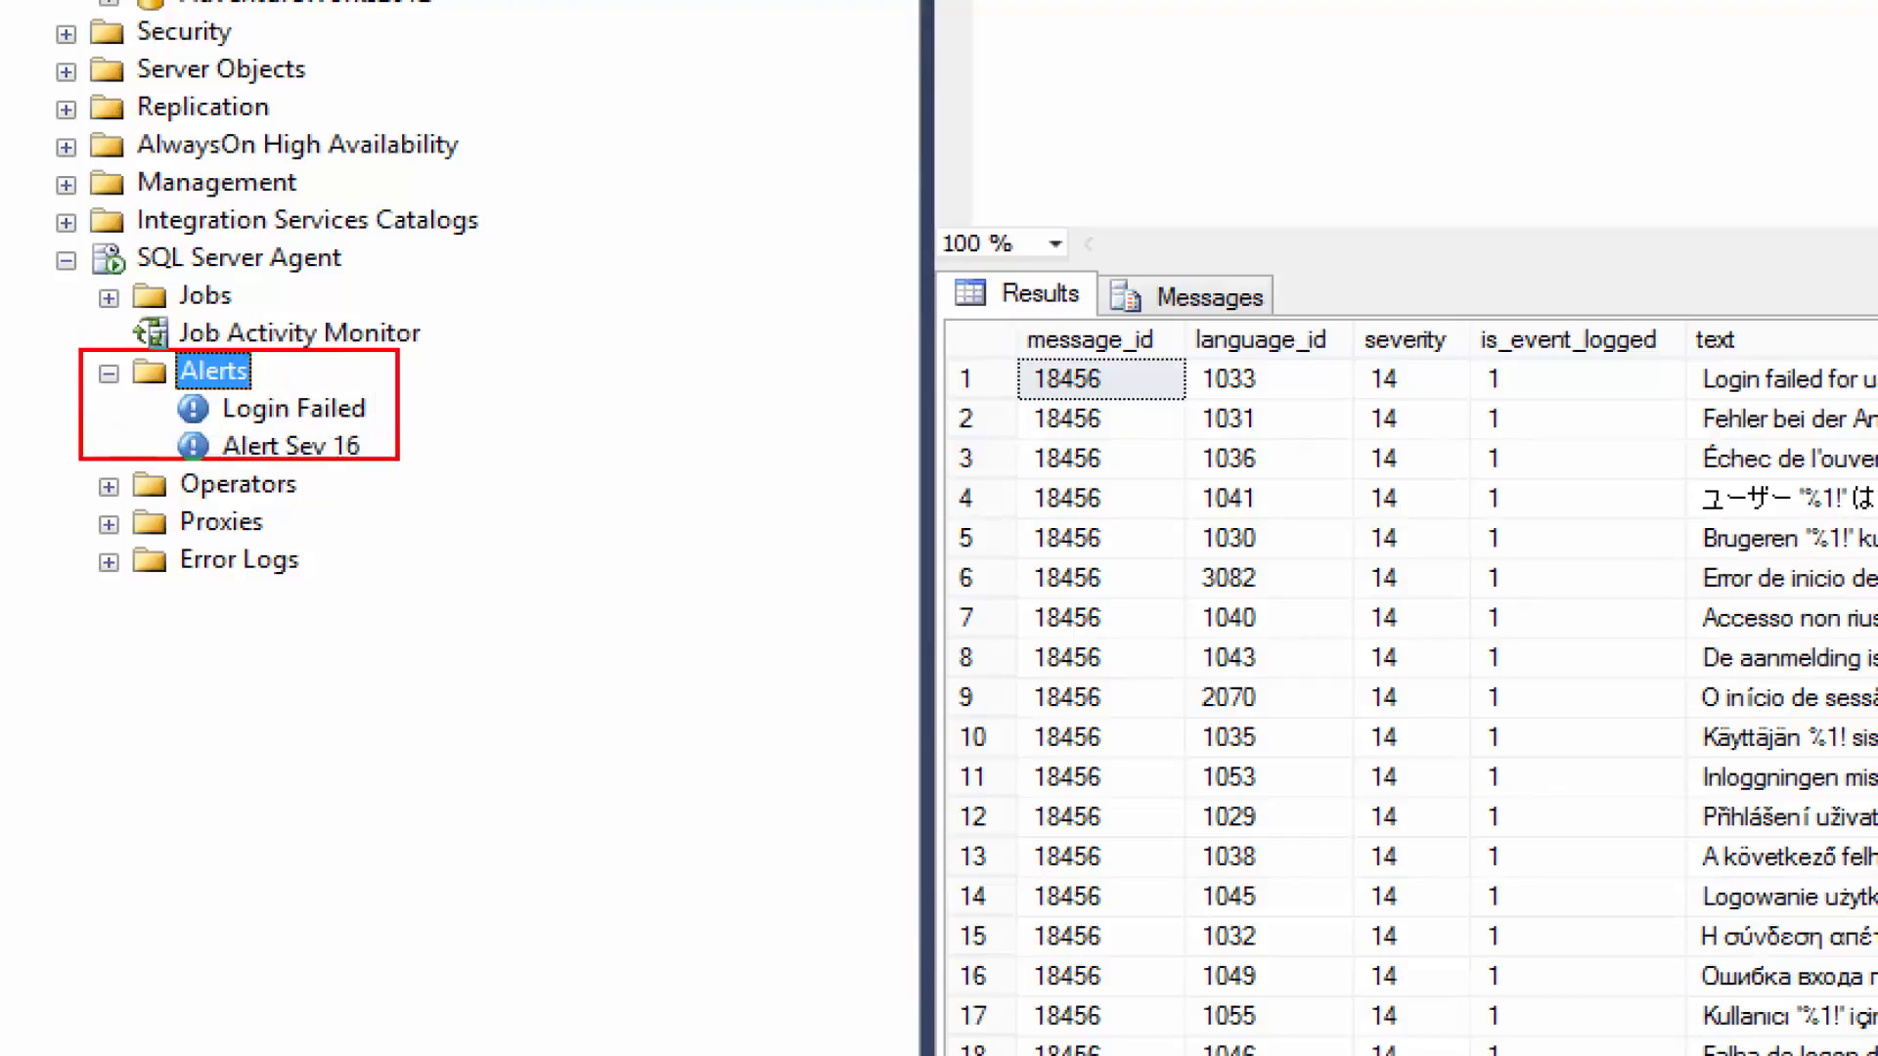